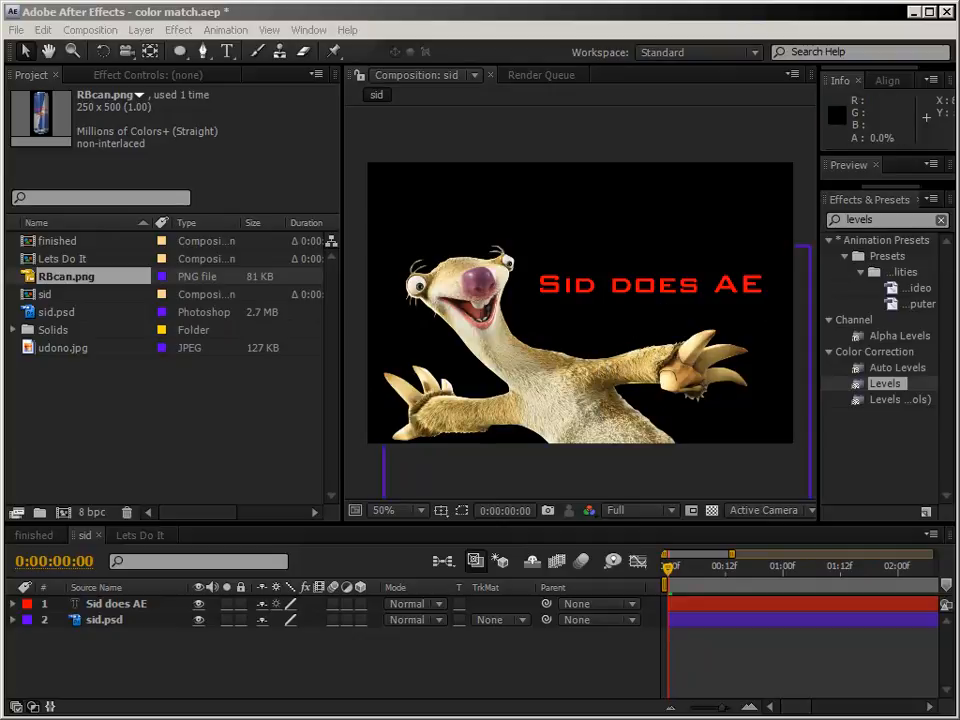
# Step: Switch to Firefox to view the Video Copilot tutorials page and Amazon's After Effects CS3 Professional Studio Techniques page, and return to After Effects
pyautogui.moveTo(955, 80); pyautogui.dragTo(238, 98)
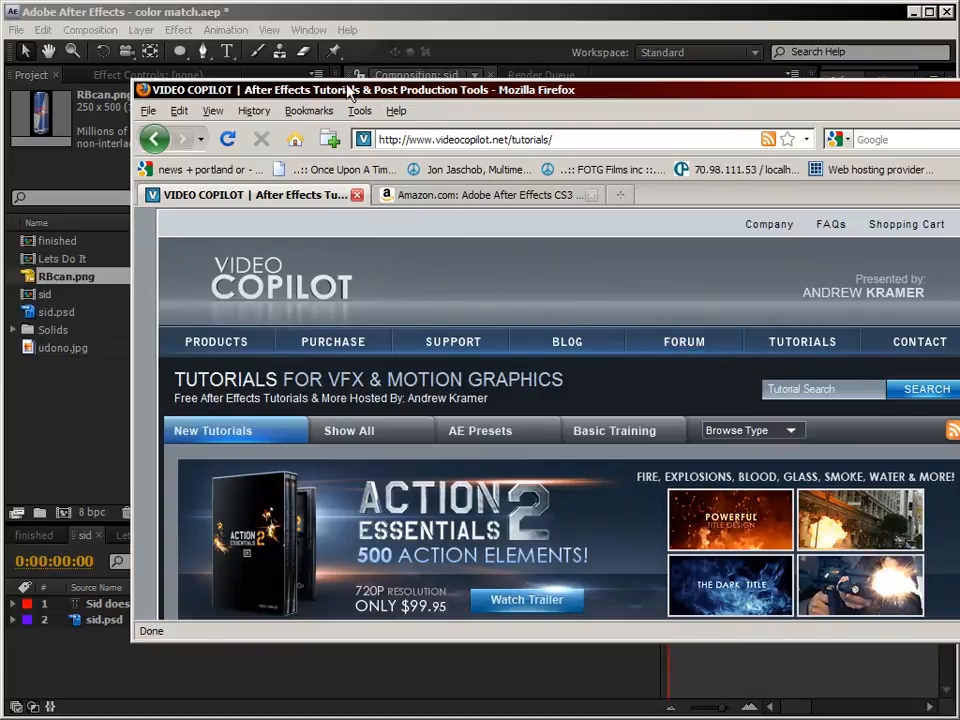
pyautogui.moveTo(348, 92); pyautogui.dragTo(959, 72)
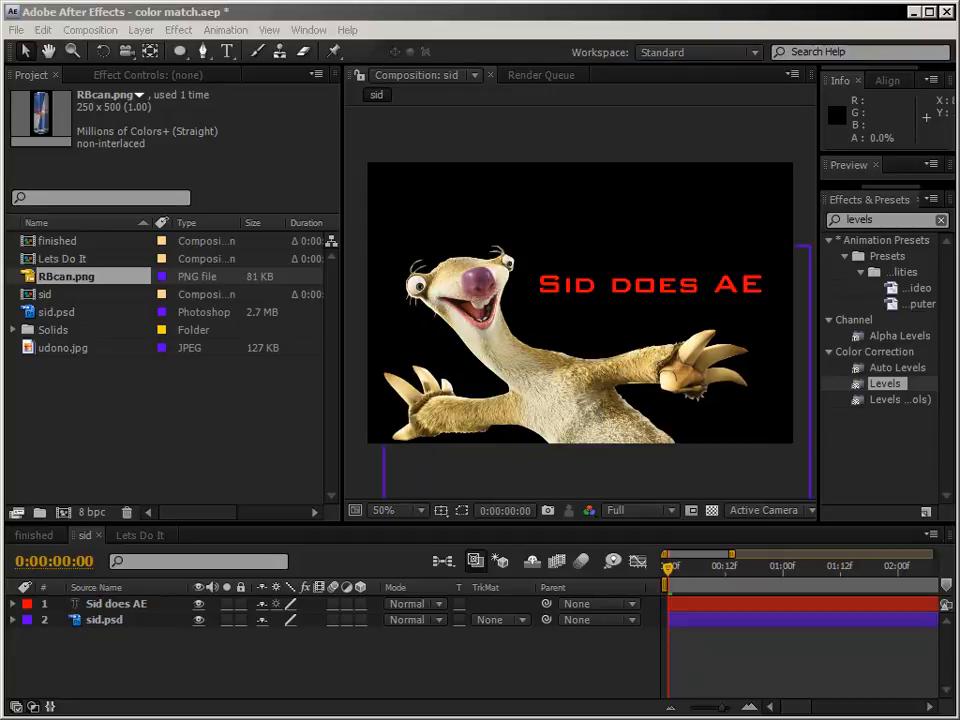
pyautogui.moveTo(959, 72); pyautogui.dragTo(659, 71)
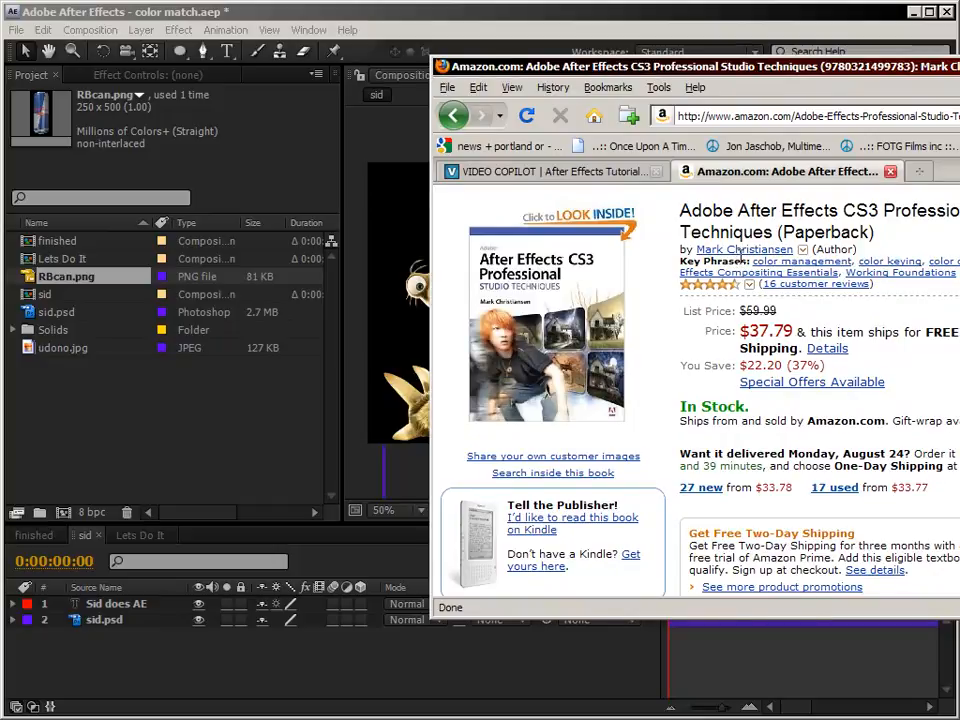
pyautogui.moveTo(744, 258)
pyautogui.hotkey('alt', 'Tab')
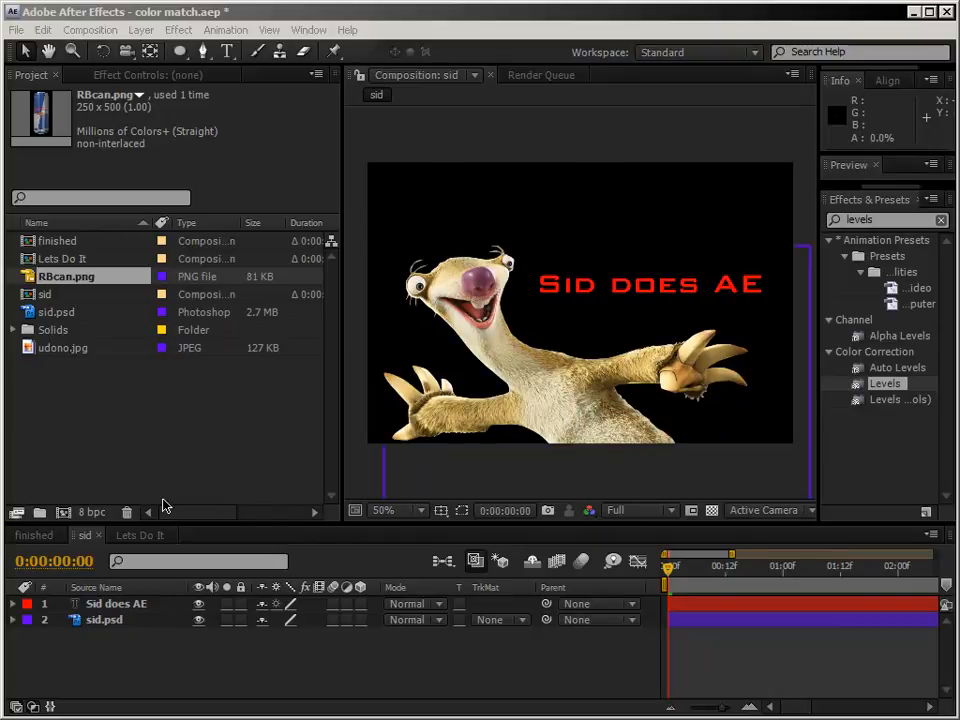
# Step: Open the finished composition and compare the can with its Levels effect disabled and enabled
pyautogui.click(35, 536)
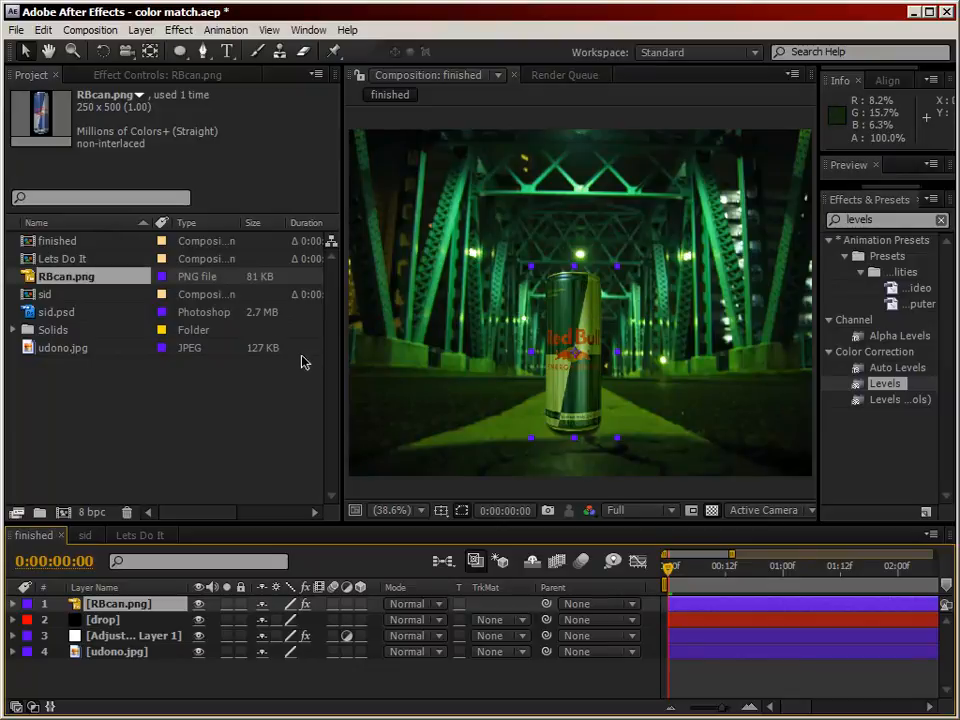
pyautogui.click(150, 74)
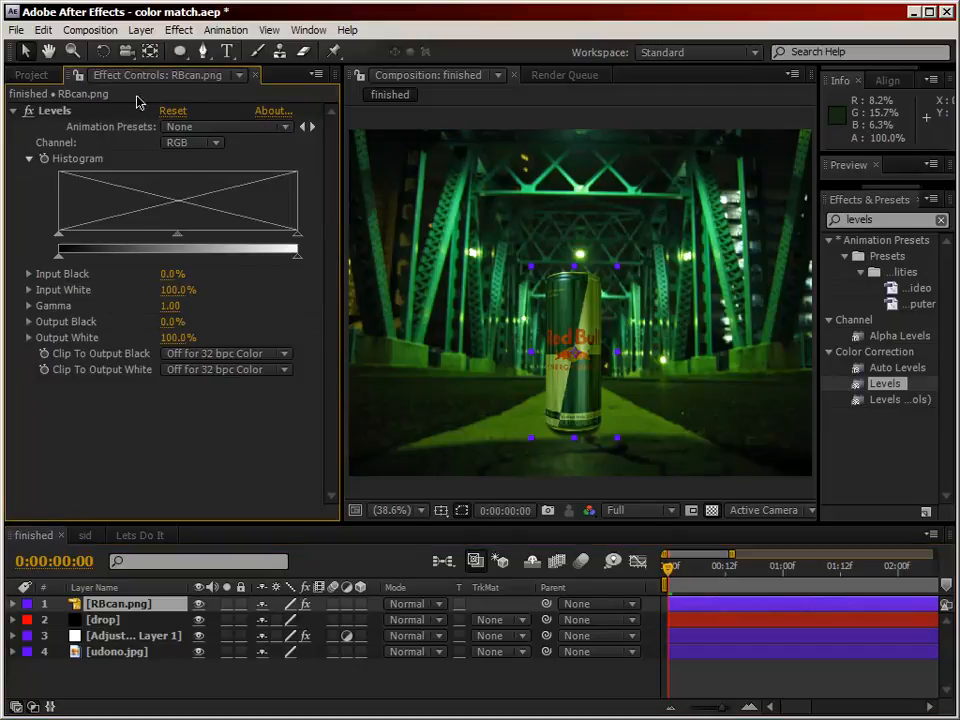
pyautogui.click(29, 111)
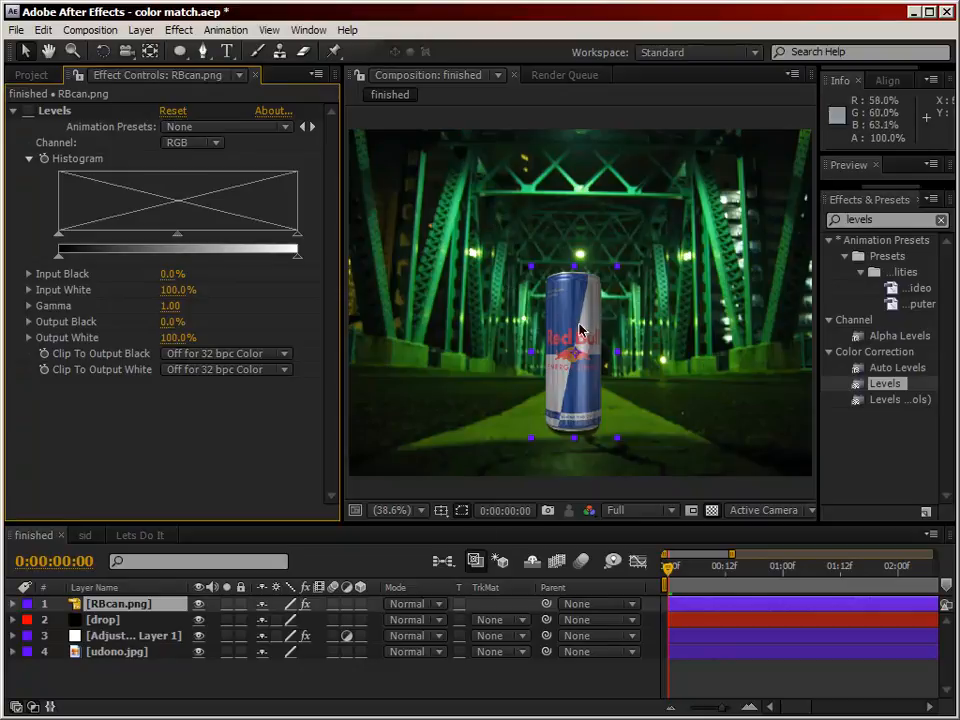
pyautogui.click(22, 113)
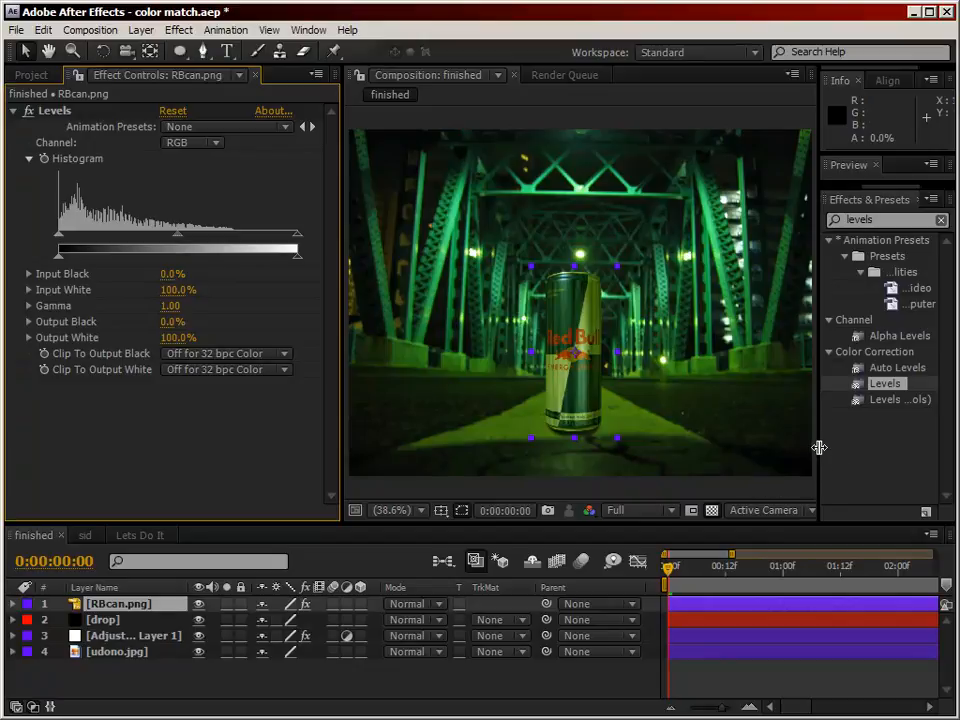
# Step: Add RBcan.png above udono.jpg in the Lets Do It composition and move the can down onto the road stripe
pyautogui.moveTo(819, 447); pyautogui.dragTo(896, 437)
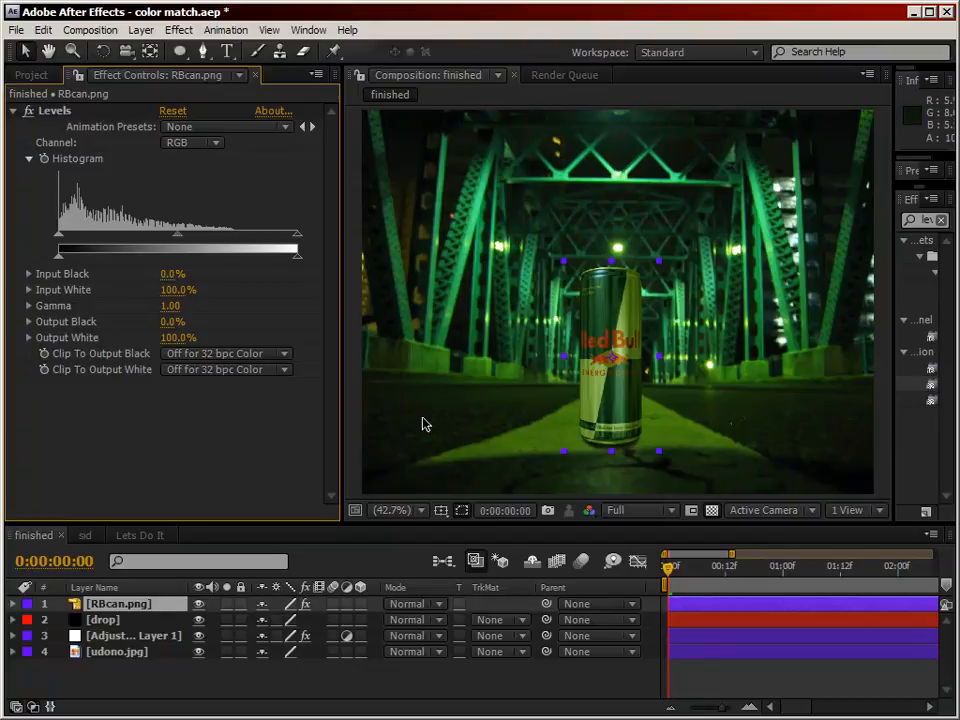
pyautogui.click(135, 537)
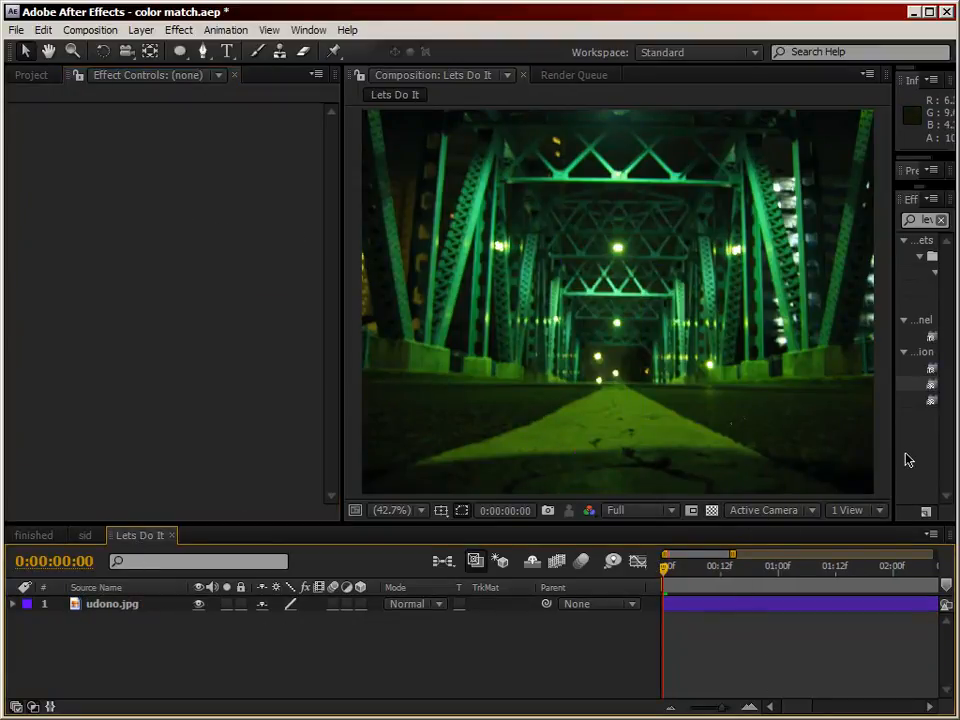
pyautogui.click(31, 75)
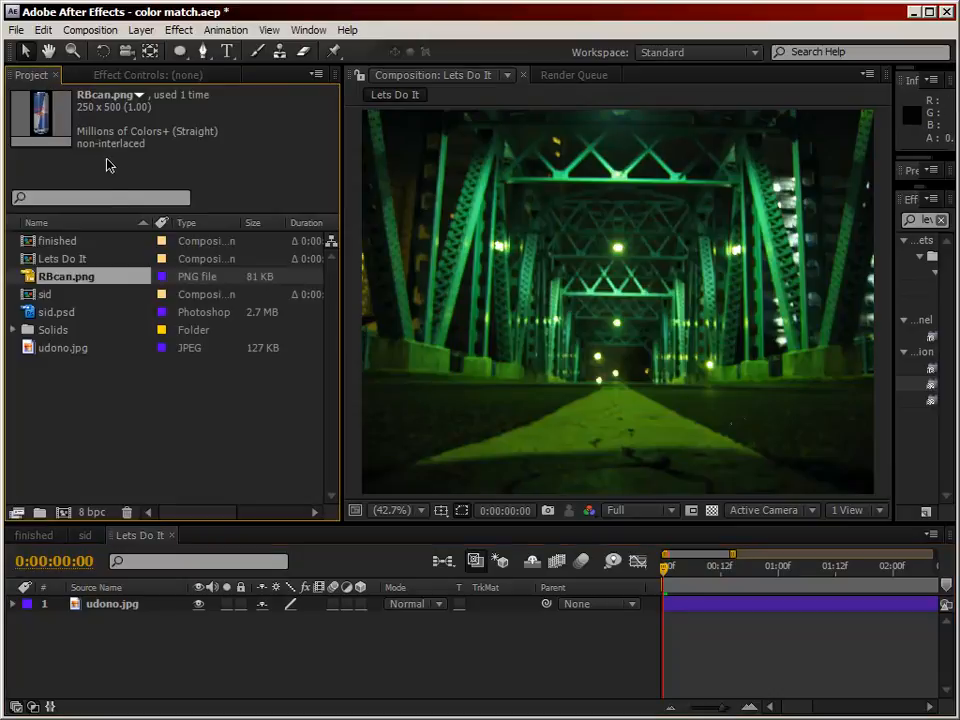
pyautogui.moveTo(85, 277); pyautogui.dragTo(83, 603)
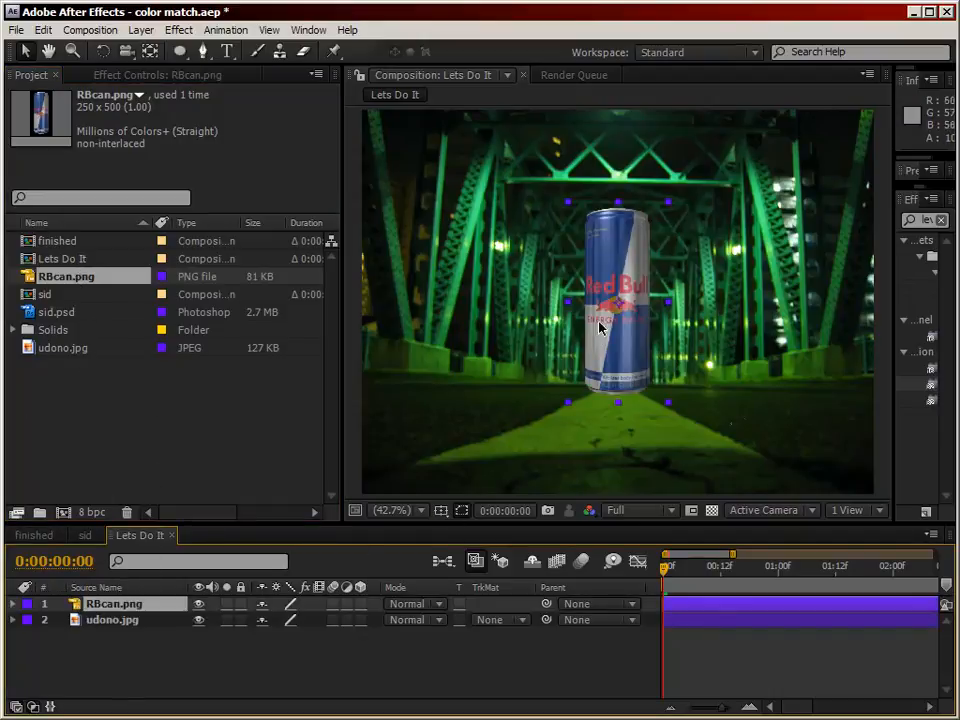
pyautogui.moveTo(614, 302); pyautogui.dragTo(615, 348)
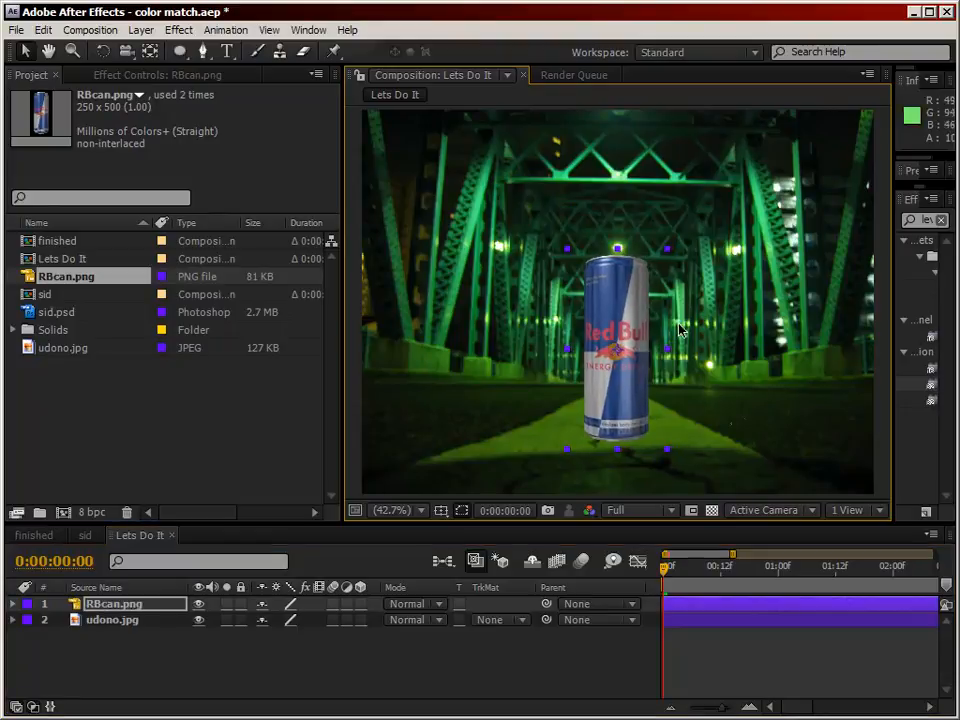
# Step: Split the composition viewer into 4 Views and show only the Red channel in the upper-right view
pyautogui.click(846, 512)
pyautogui.click(857, 577)
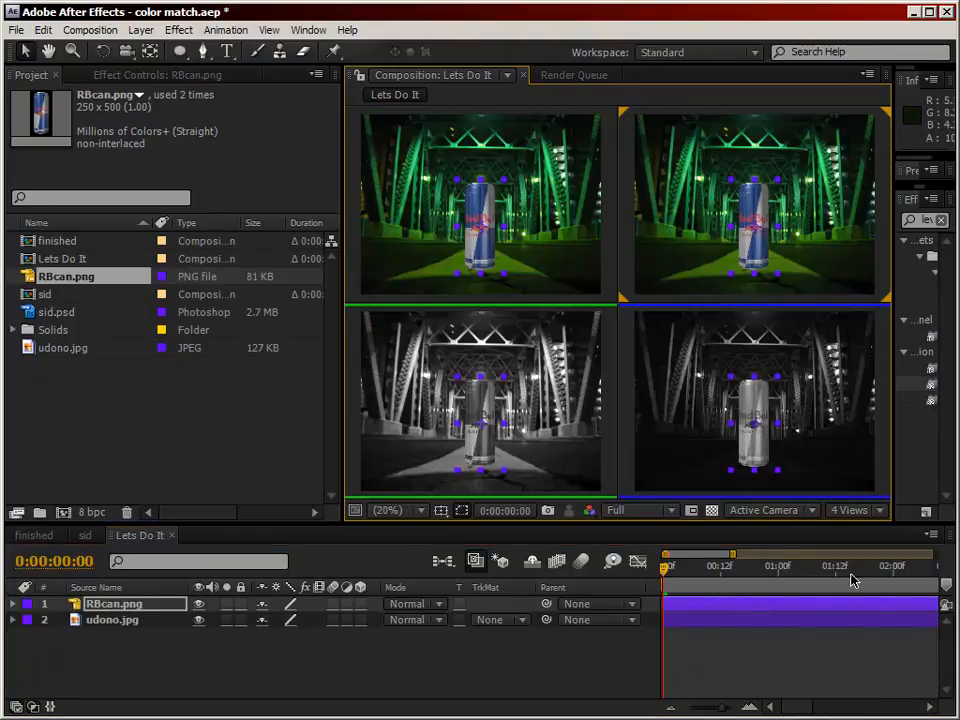
pyautogui.click(626, 222)
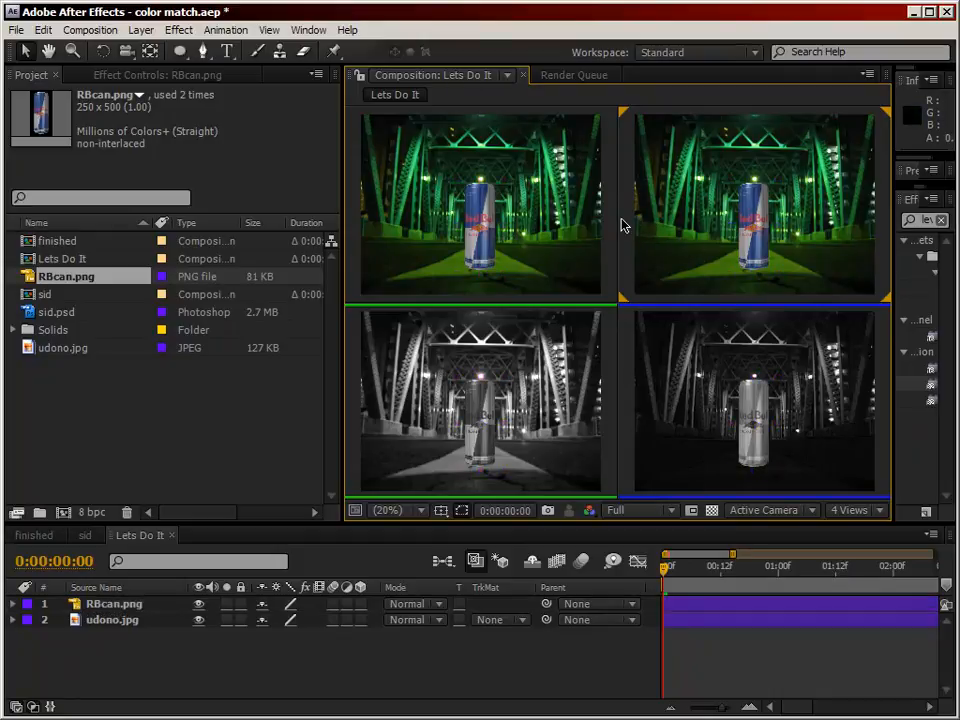
pyautogui.click(589, 514)
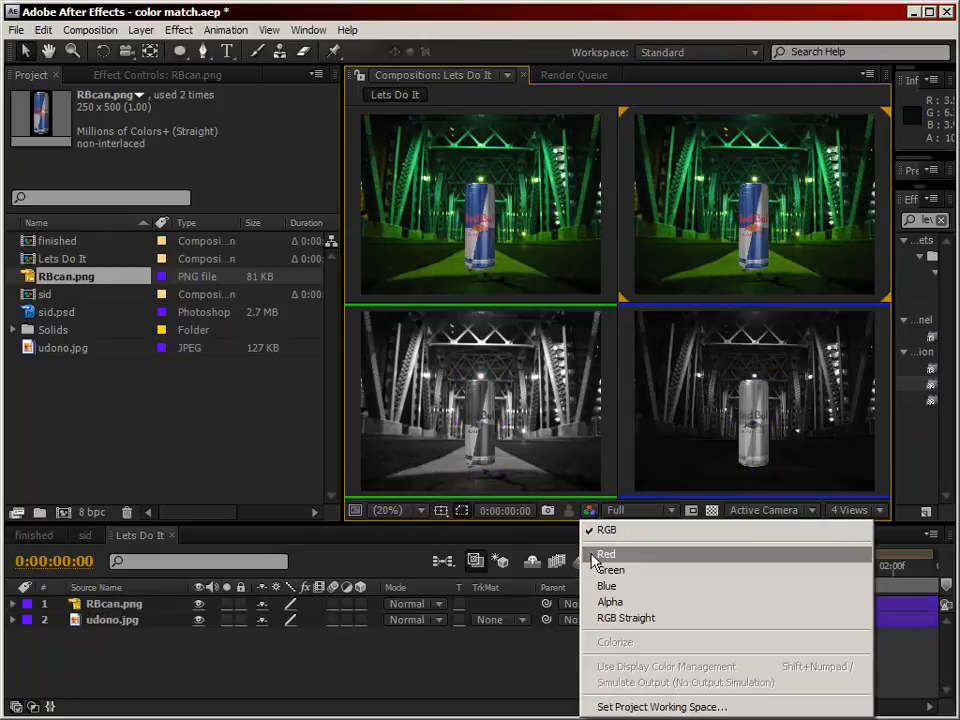
pyautogui.click(594, 553)
pyautogui.click(613, 441)
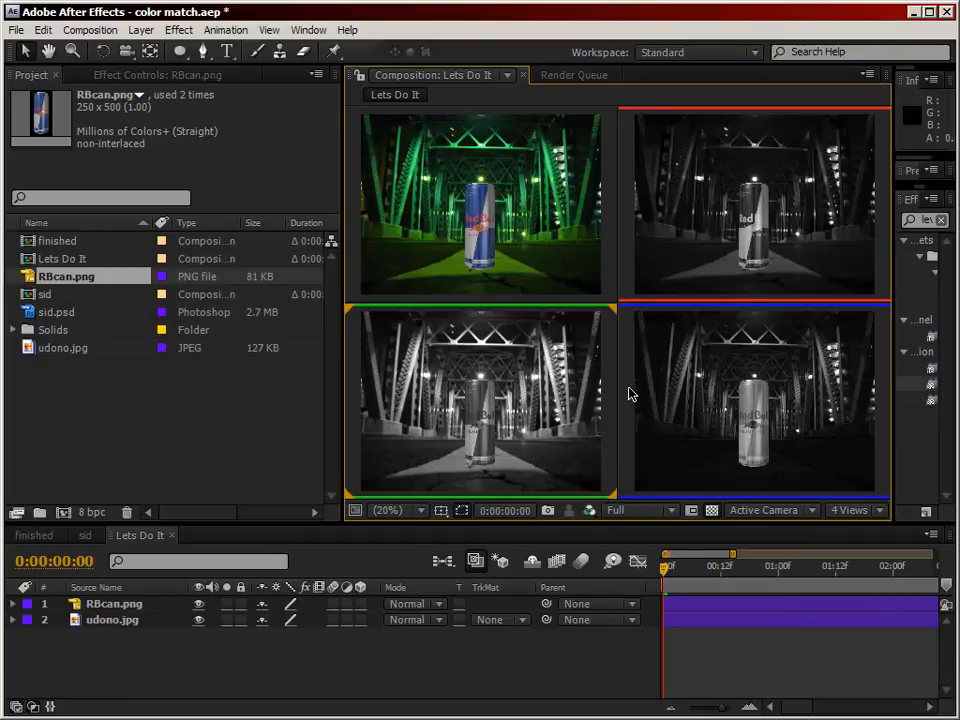
pyautogui.click(665, 345)
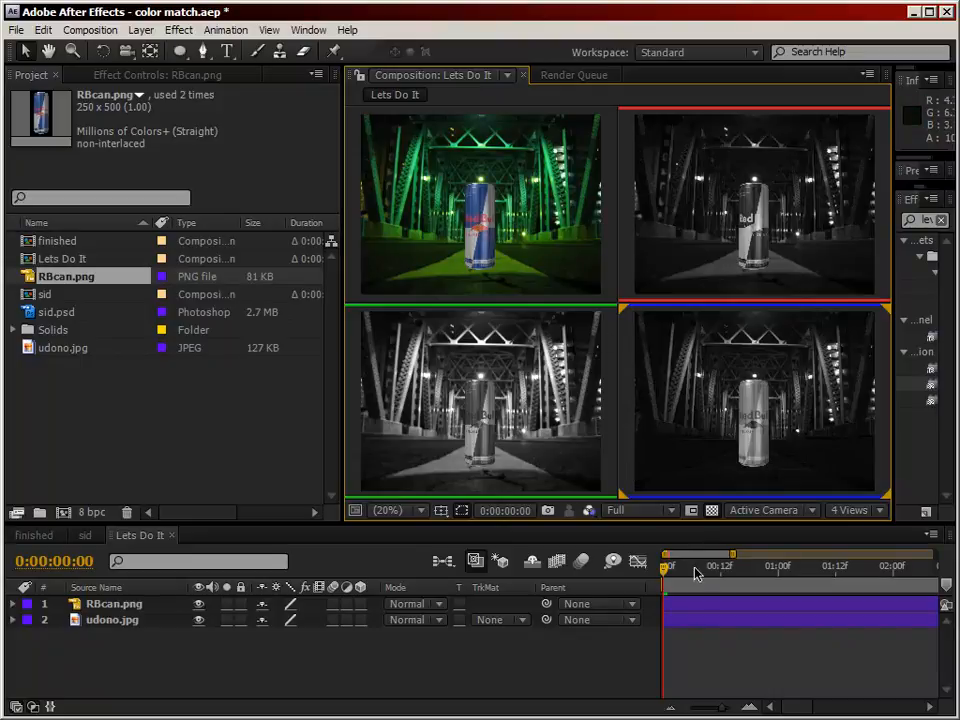
# Step: Apply the Levels effect to the RBcan.png layer in the Lets Do It composition
pyautogui.click(708, 609)
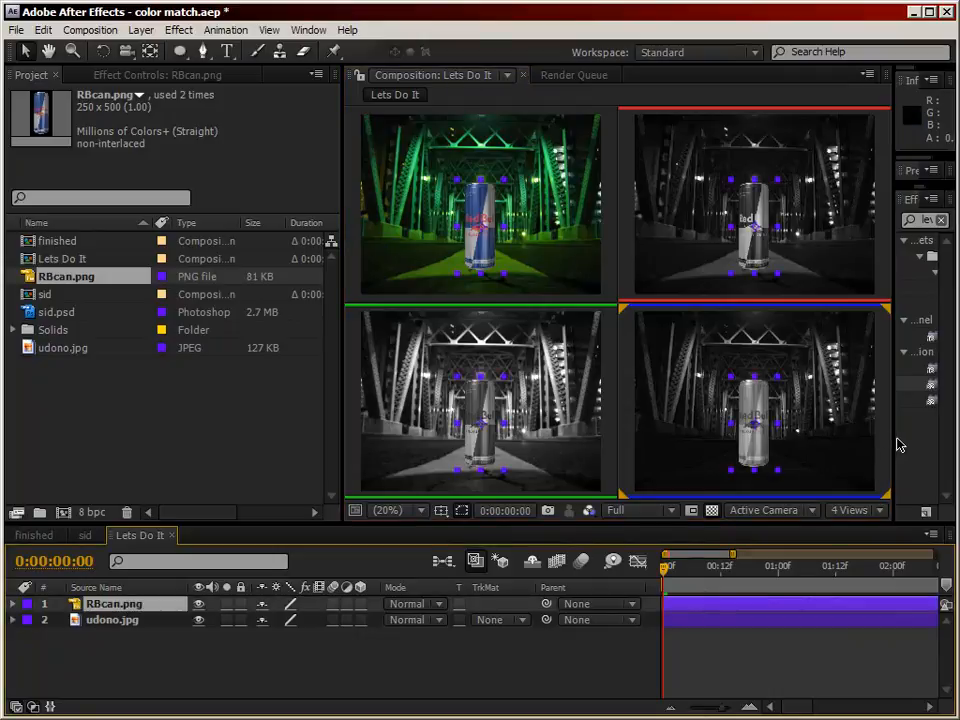
pyautogui.moveTo(897, 439); pyautogui.dragTo(843, 432)
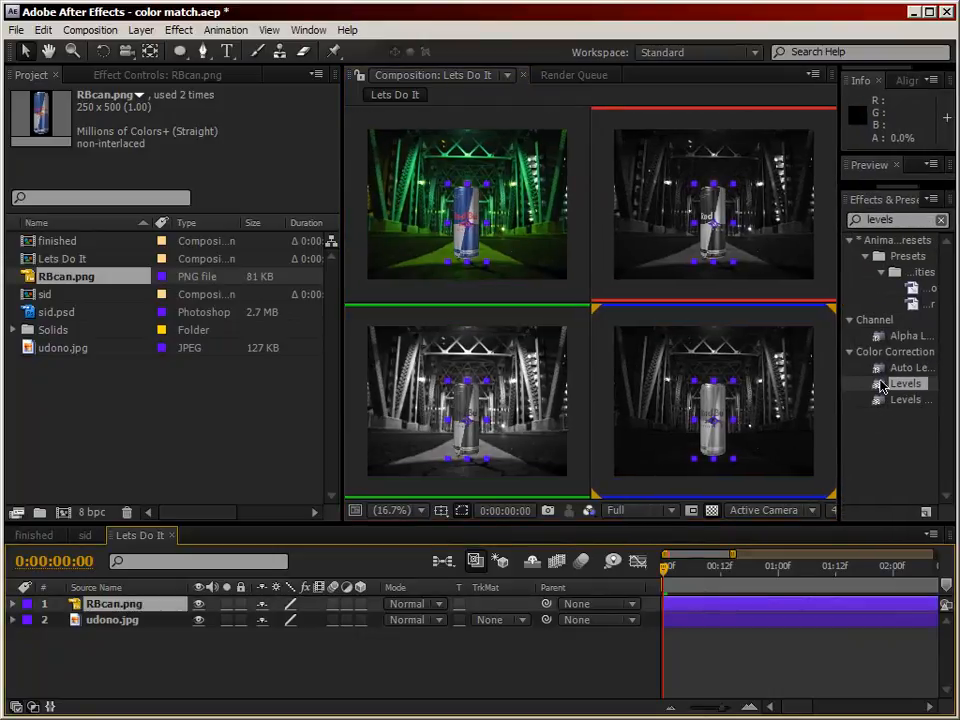
pyautogui.moveTo(838, 596); pyautogui.dragTo(833, 600)
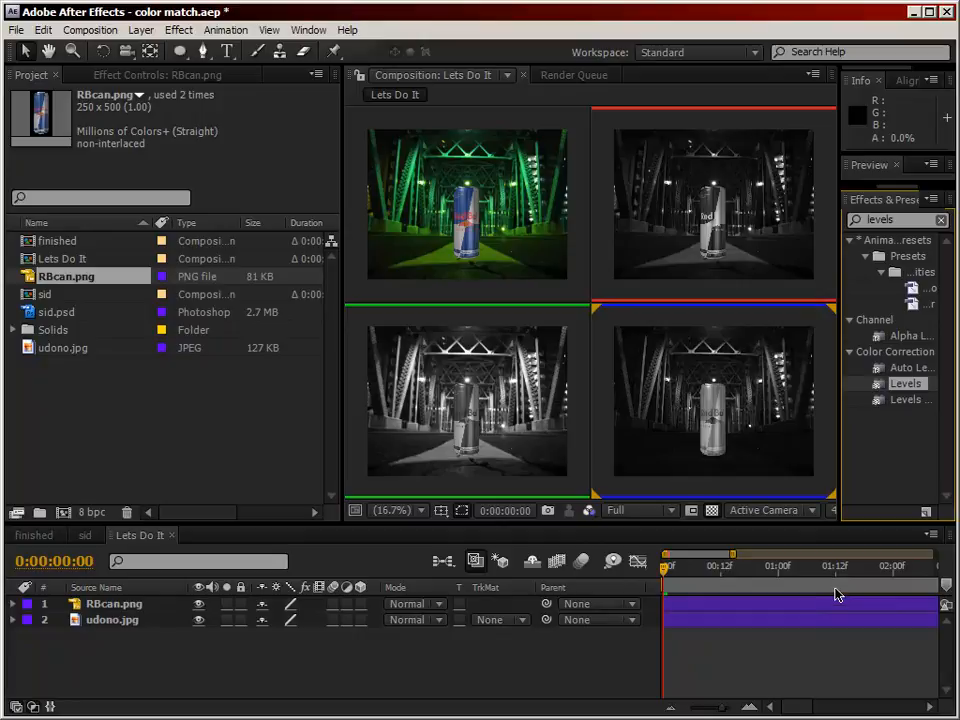
pyautogui.click(216, 84)
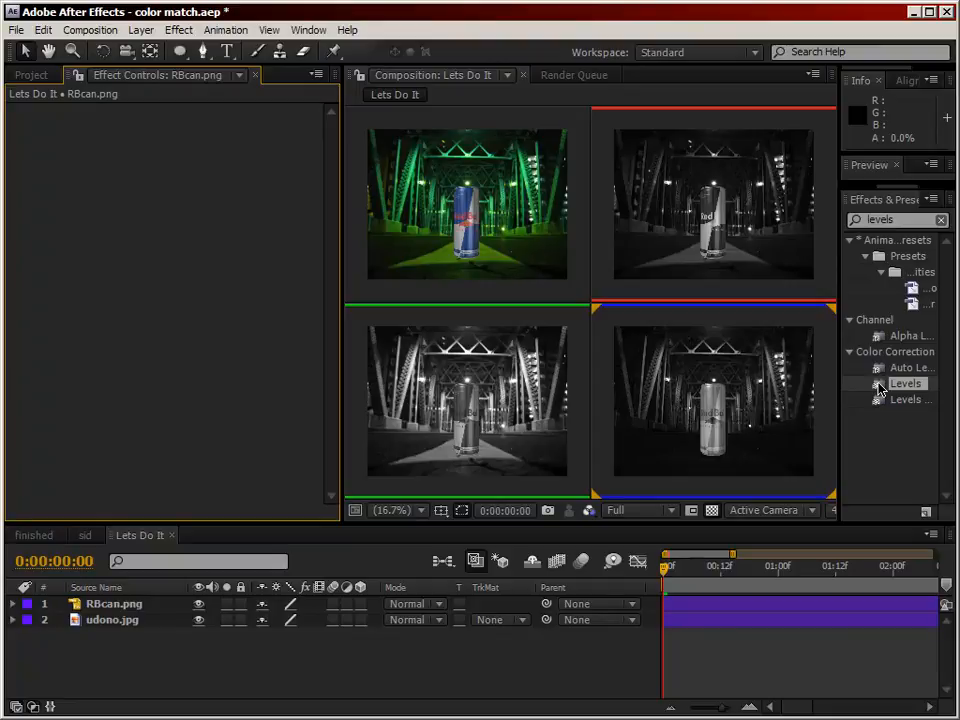
pyautogui.moveTo(879, 390); pyautogui.dragTo(88, 487)
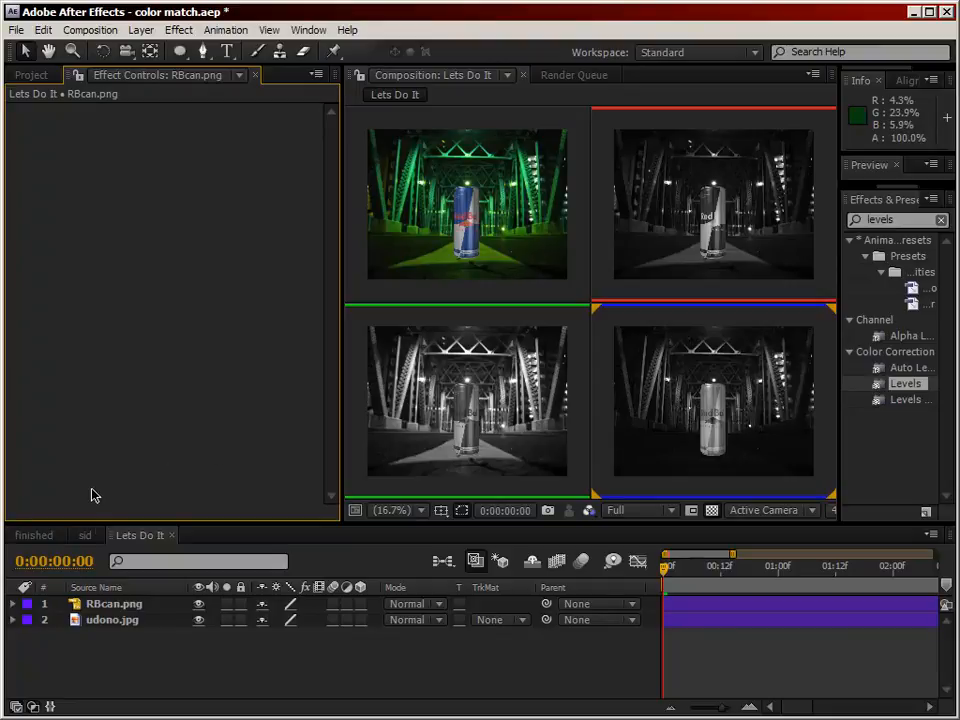
pyautogui.click(86, 535)
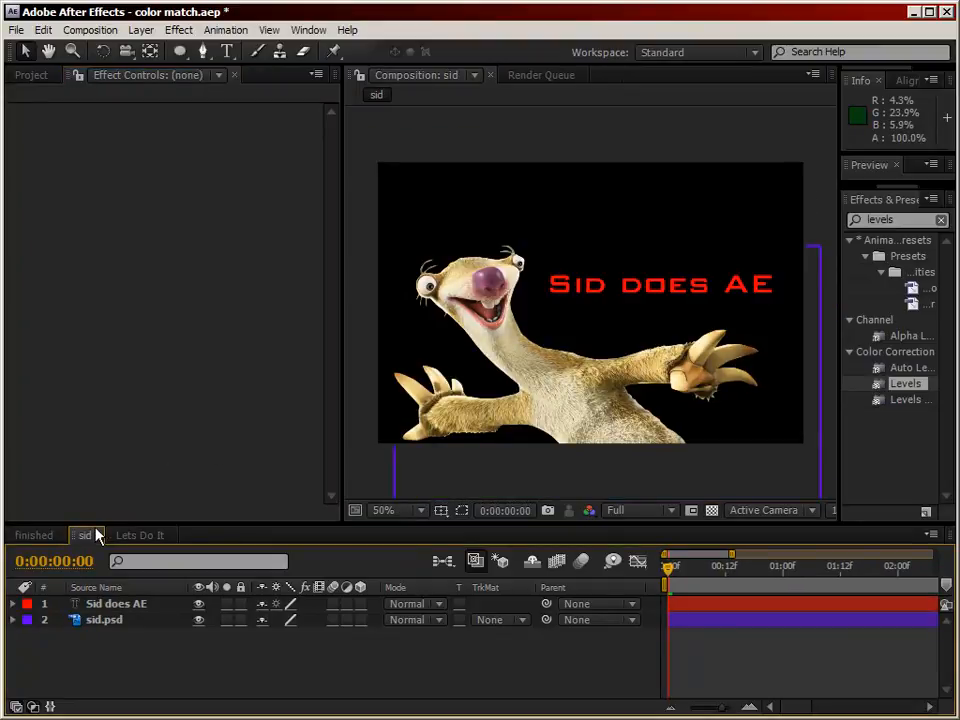
pyautogui.click(133, 539)
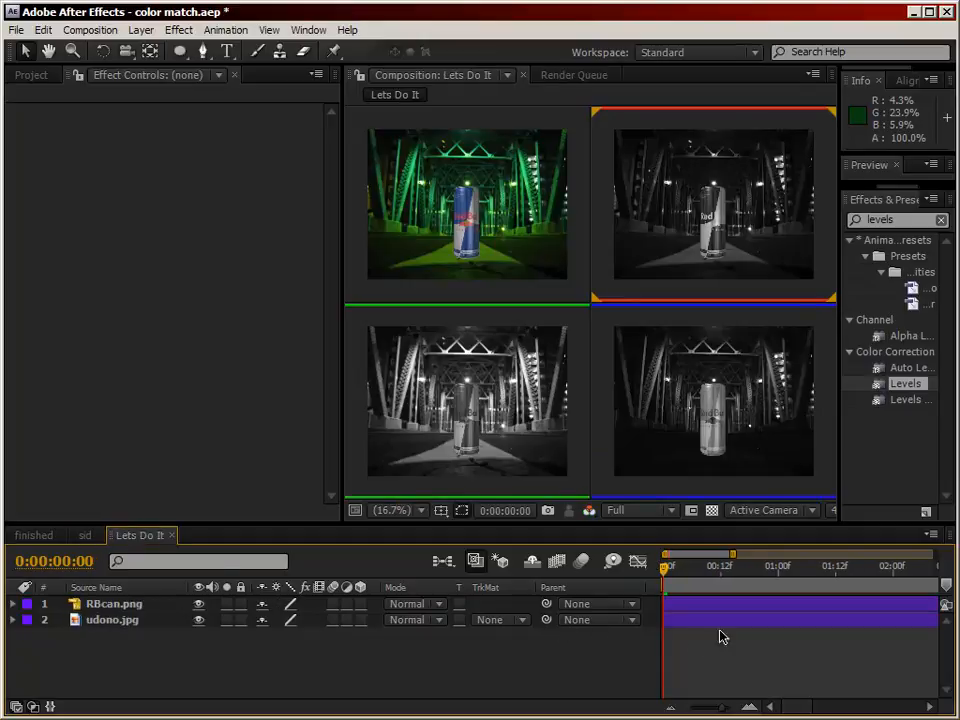
pyautogui.moveTo(884, 388); pyautogui.dragTo(840, 605)
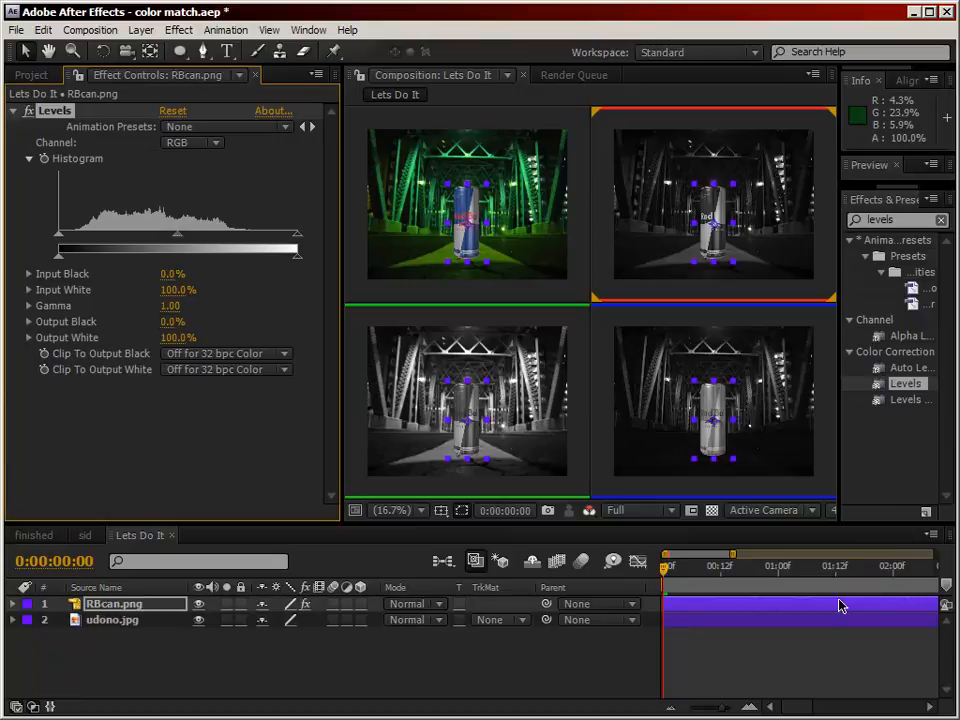
pyautogui.click(818, 648)
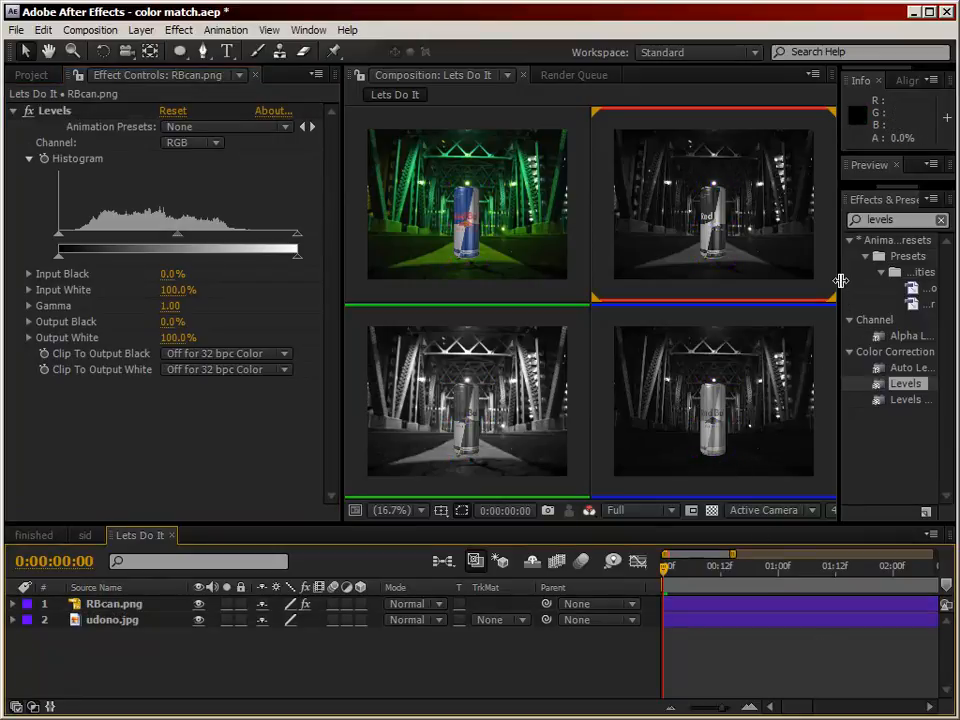
# Step: Set the can's Levels channel to Red and lower Red Gamma to 0.62
pyautogui.moveTo(840, 281); pyautogui.dragTo(908, 281)
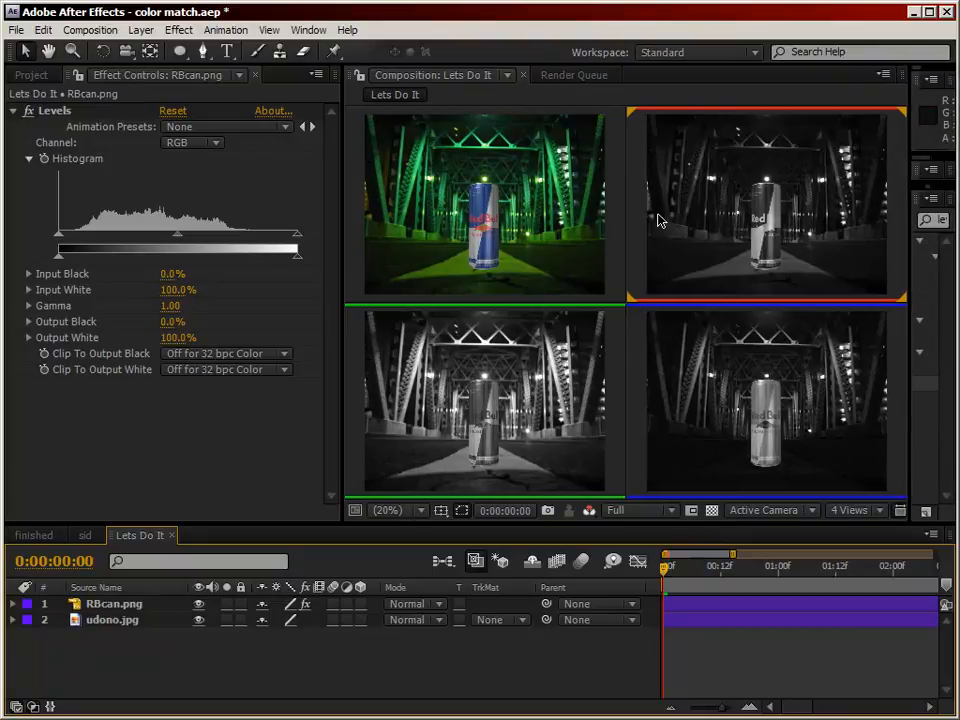
pyautogui.click(215, 149)
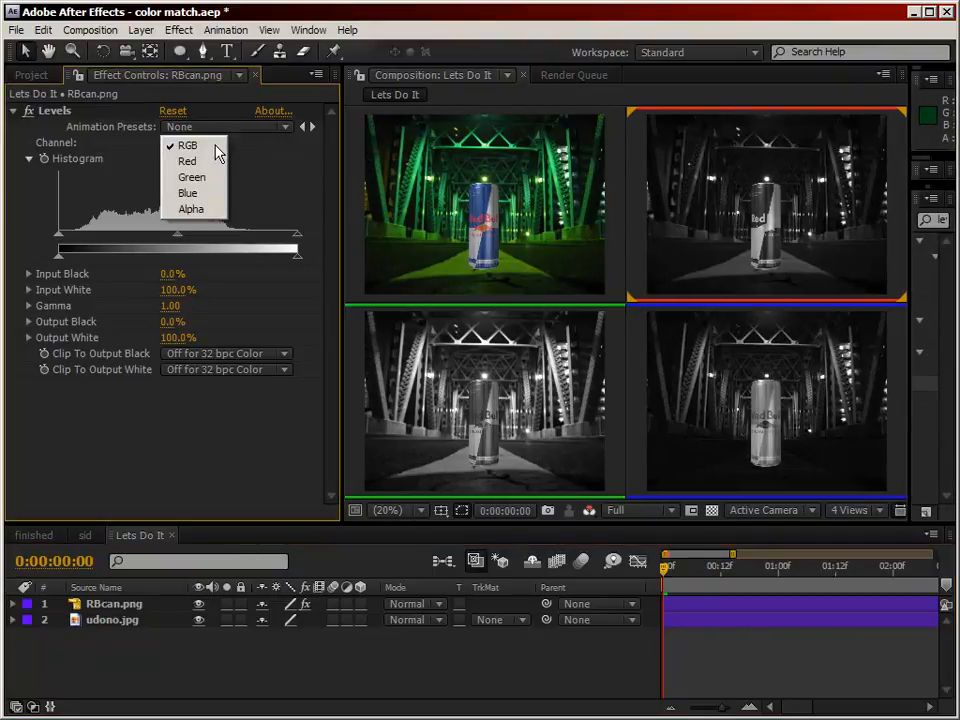
pyautogui.click(216, 162)
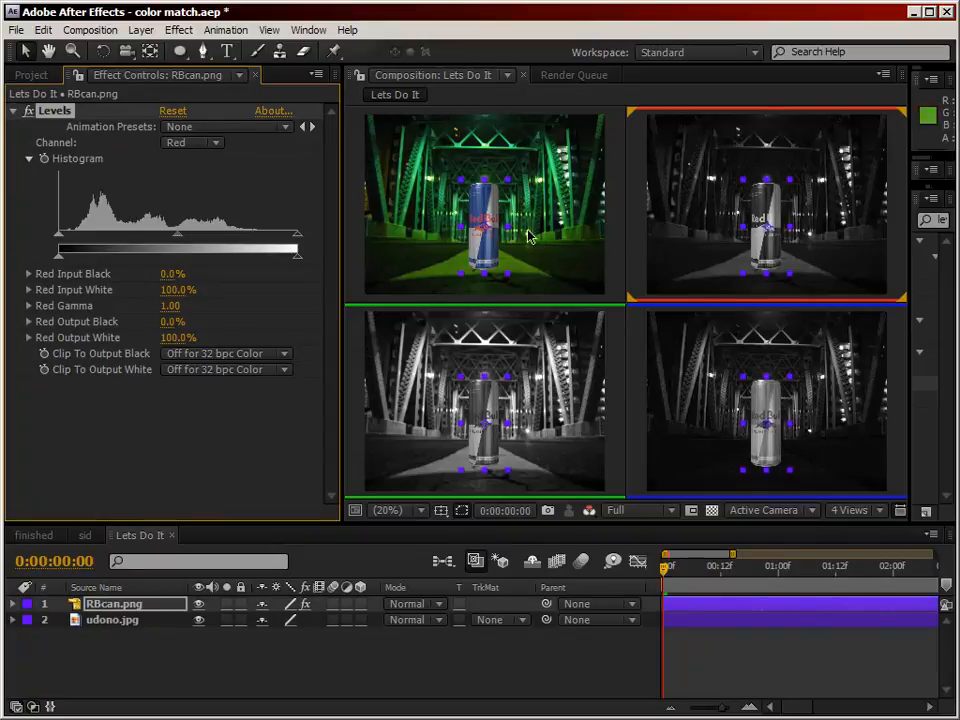
pyautogui.click(634, 236)
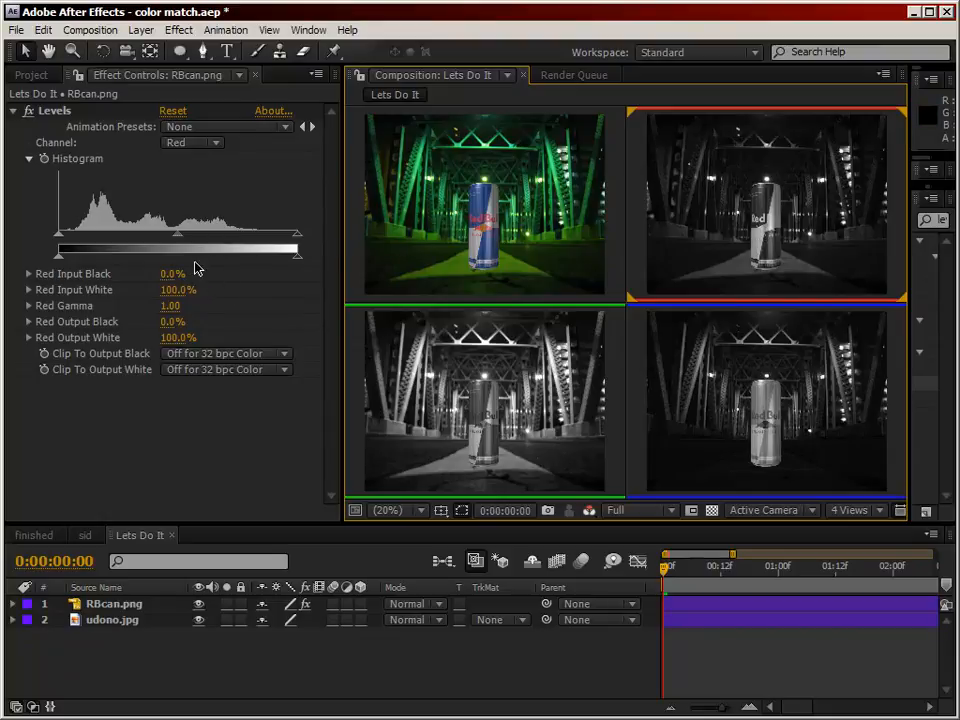
pyautogui.moveTo(178, 240); pyautogui.dragTo(216, 241)
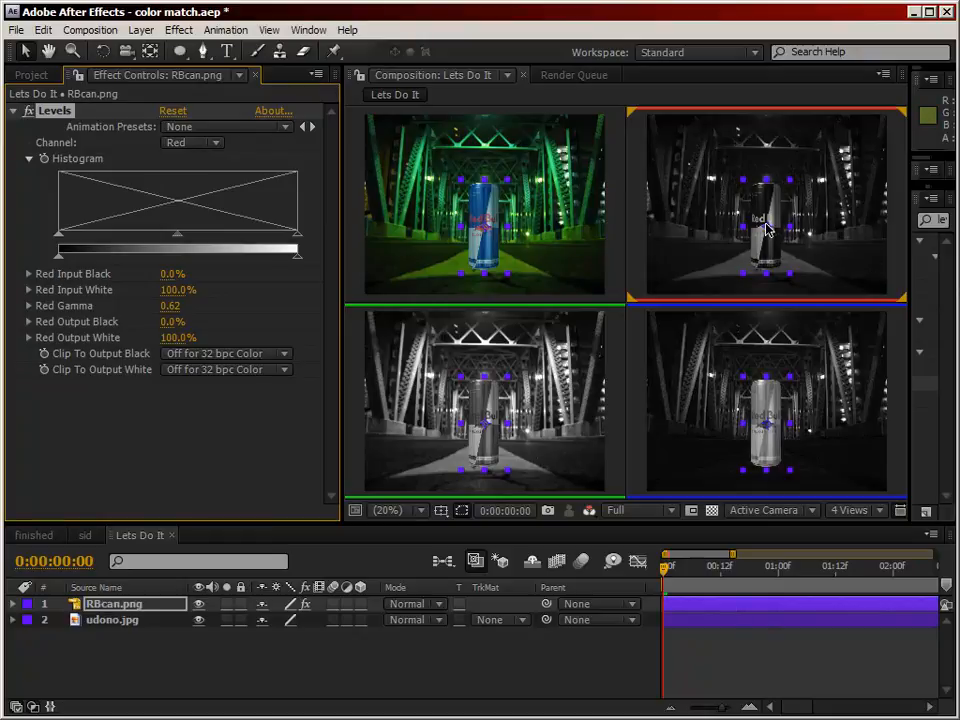
# Step: Show the Red channel in 1 View and set the can's RGB Levels to Gamma 0.89 and Output White 87%
pyautogui.click(850, 511)
pyautogui.click(853, 526)
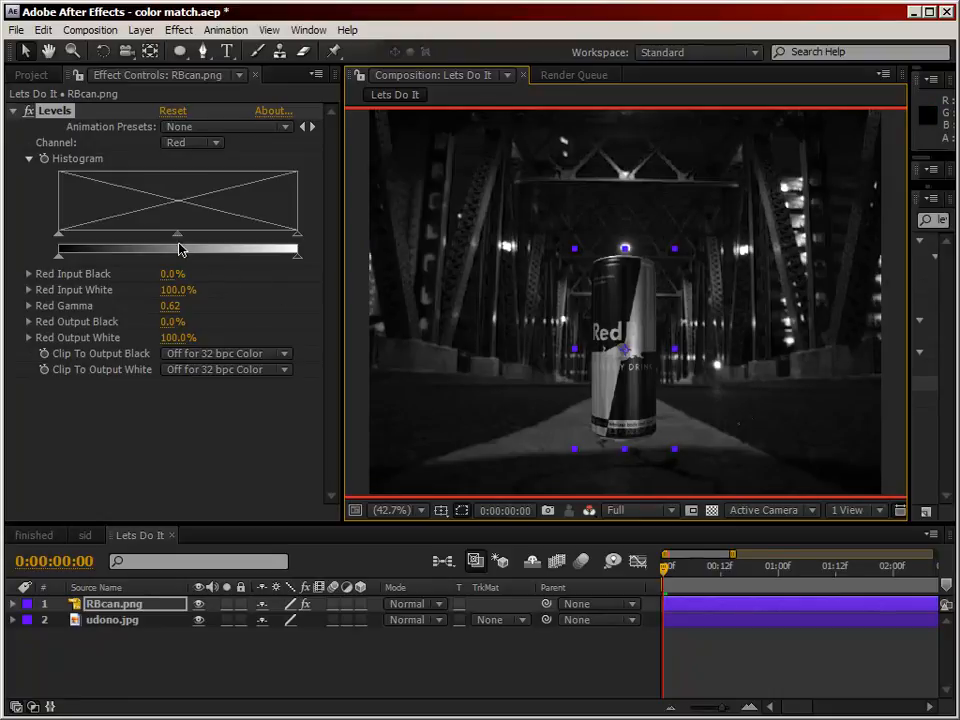
pyautogui.hotkey('ctrl', 'z')
pyautogui.moveTo(176, 238); pyautogui.dragTo(189, 237)
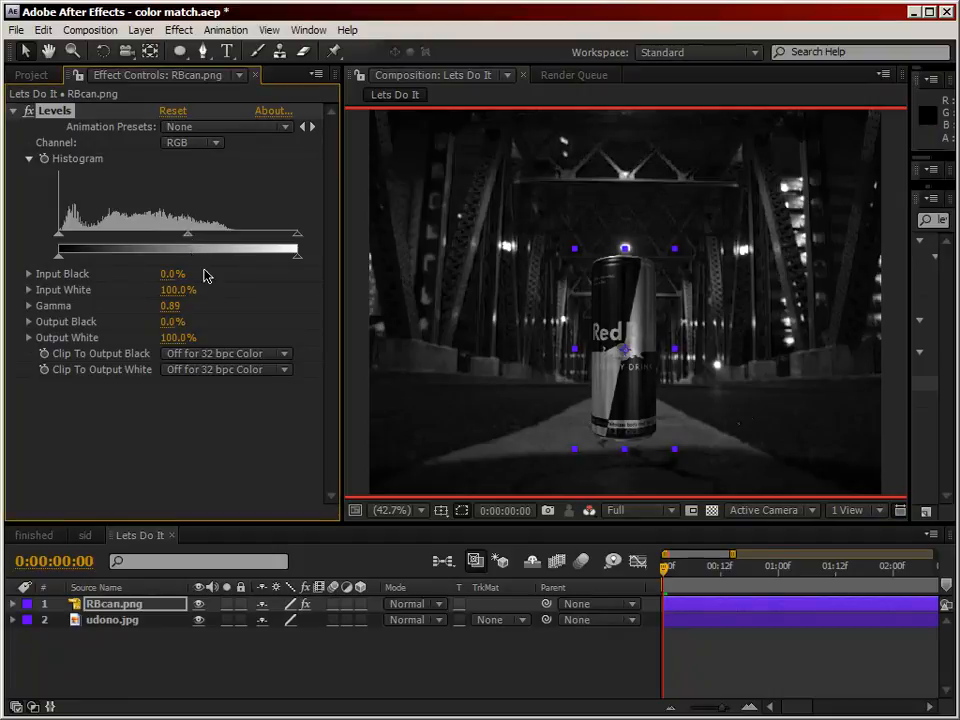
pyautogui.moveTo(167, 337); pyautogui.dragTo(112, 249)
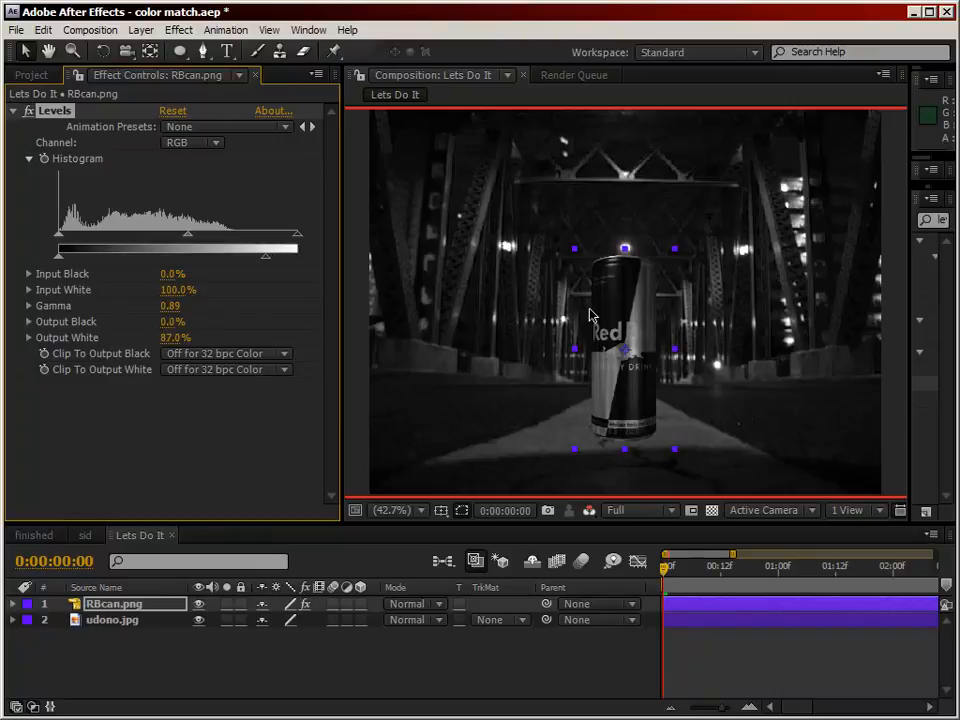
# Step: Return the viewer to 4 Views and, in the can's Levels Green channel, set Green Input Black to 12% and Green Gamma to 0.92
pyautogui.click(853, 512)
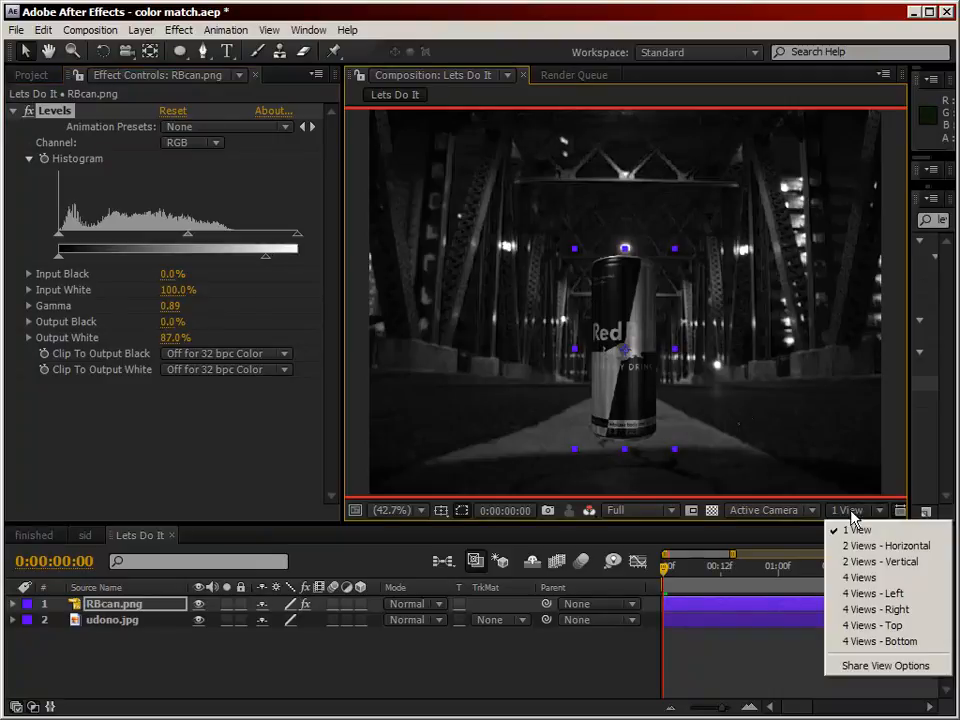
pyautogui.click(853, 574)
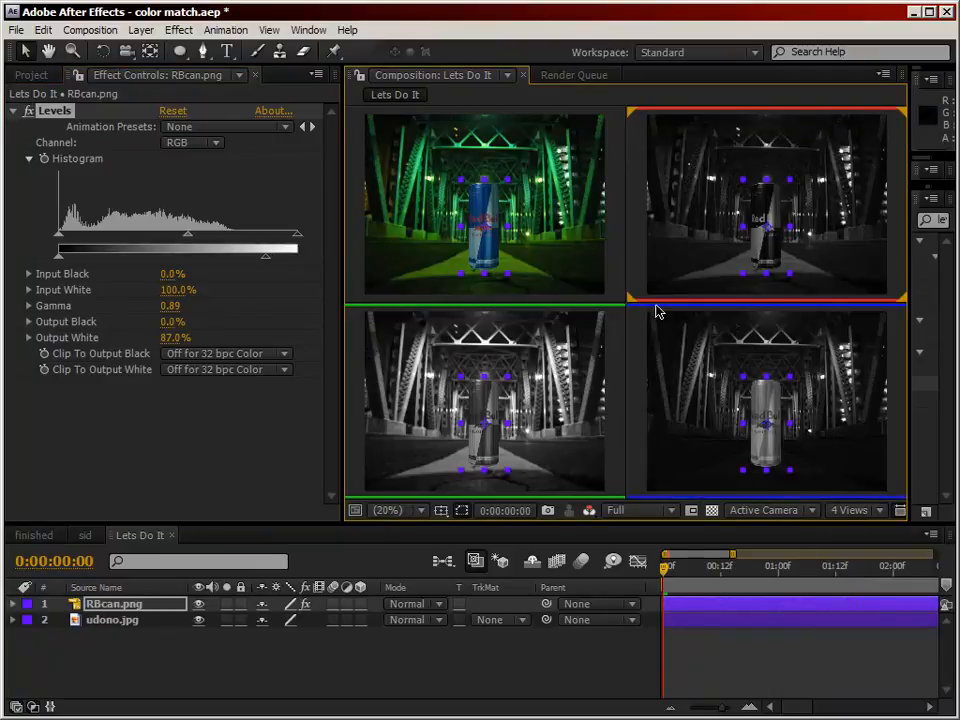
pyautogui.click(433, 450)
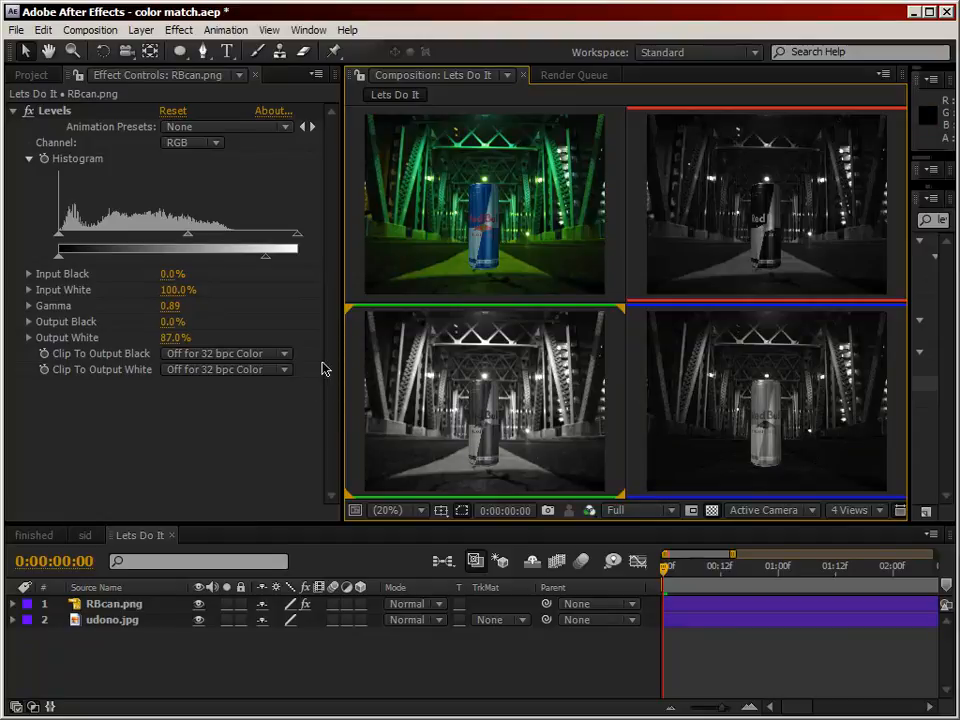
pyautogui.click(186, 143)
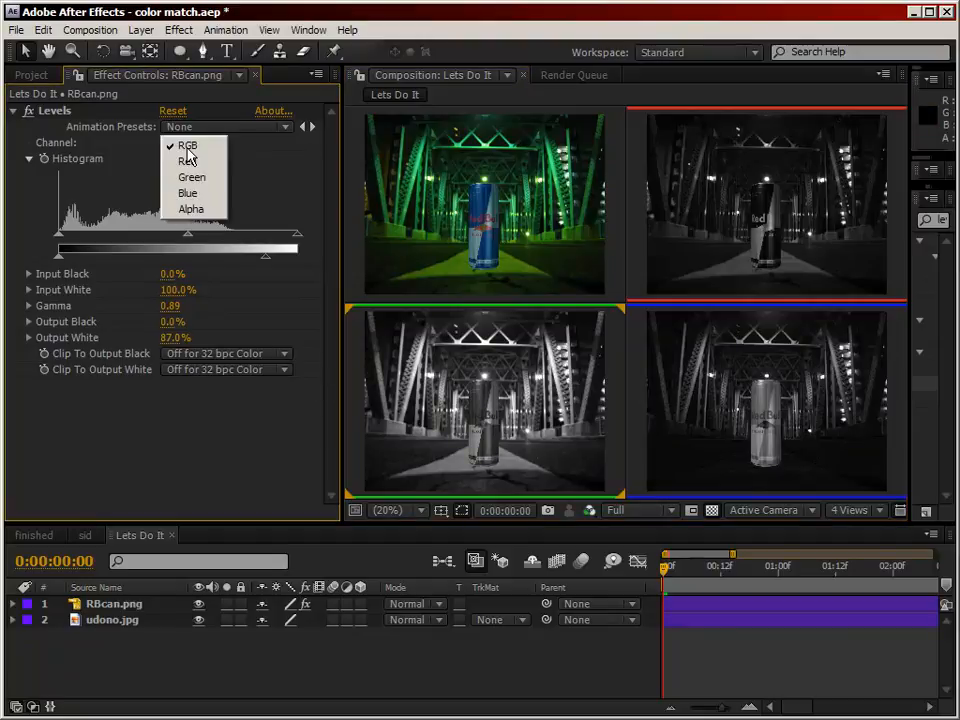
pyautogui.click(189, 177)
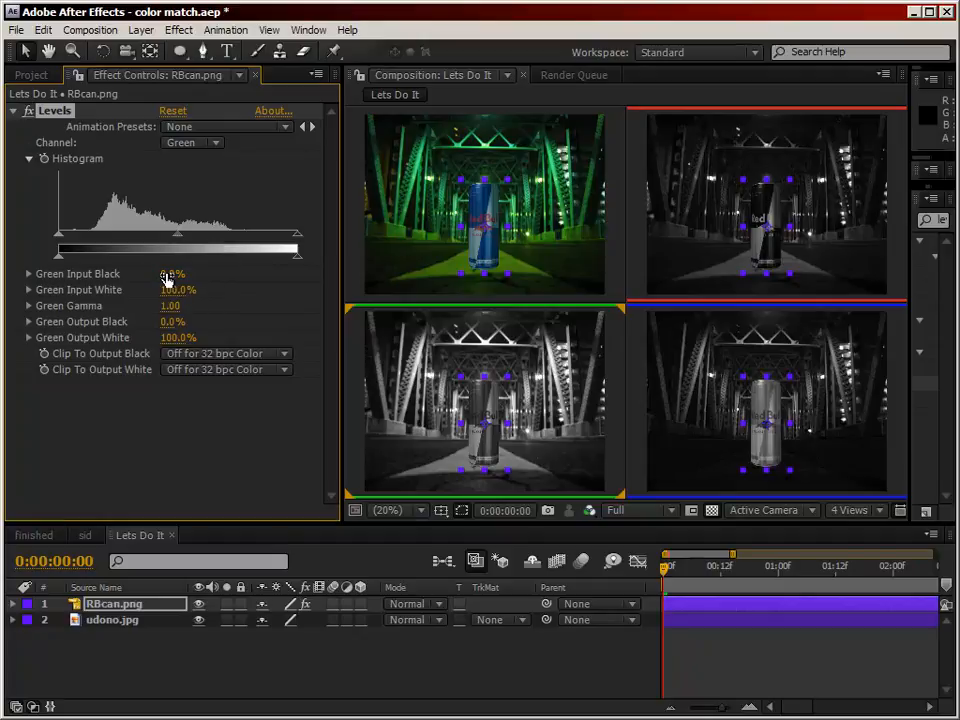
pyautogui.moveTo(166, 277); pyautogui.dragTo(198, 240)
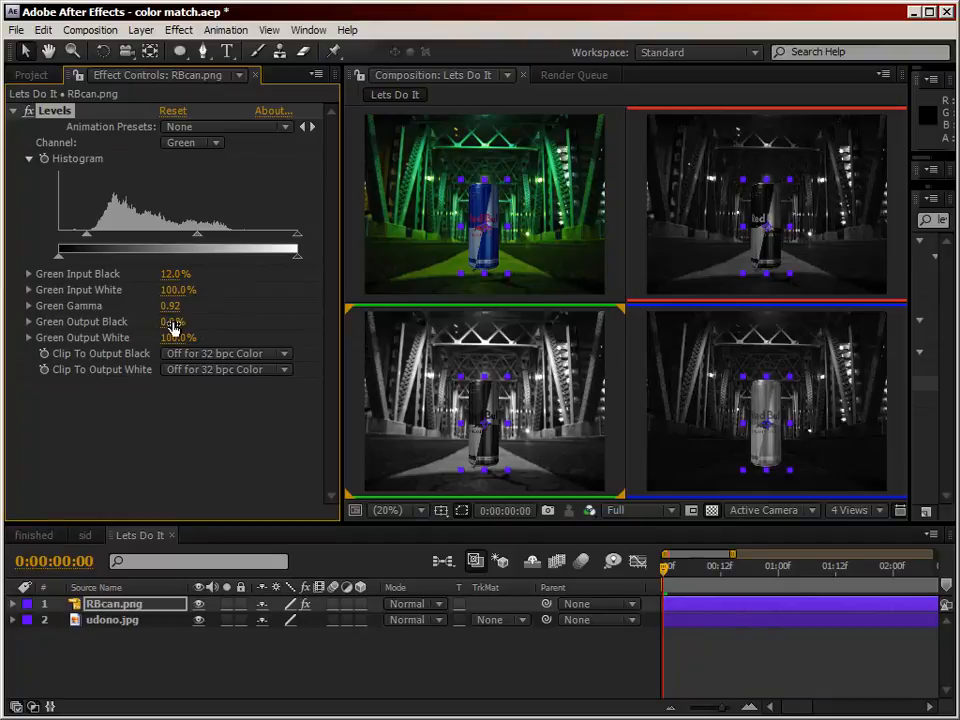
# Step: Set Green Output Black to 3%, Green Output White to 140%, Green Gamma to 1.27 and Green Input Black to 16.1%
pyautogui.moveTo(172, 328)
pyautogui.mouseDown()
pyautogui.moveTo(186, 326)
pyautogui.moveTo(171, 326)
pyautogui.mouseUp()
pyautogui.moveTo(178, 337); pyautogui.dragTo(219, 334)
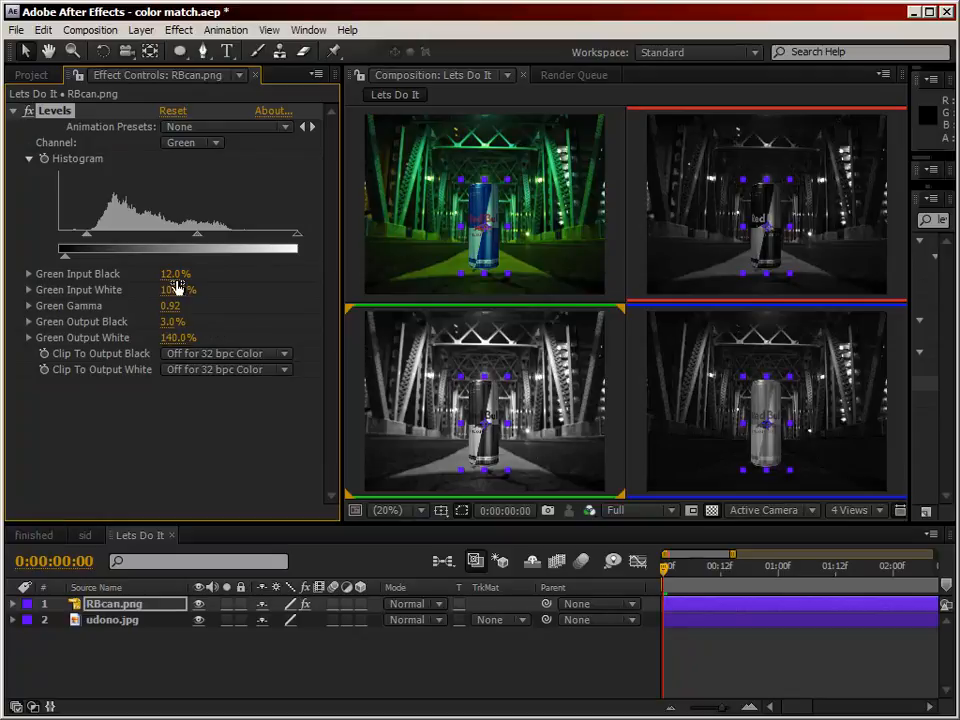
pyautogui.moveTo(197, 236); pyautogui.dragTo(175, 240)
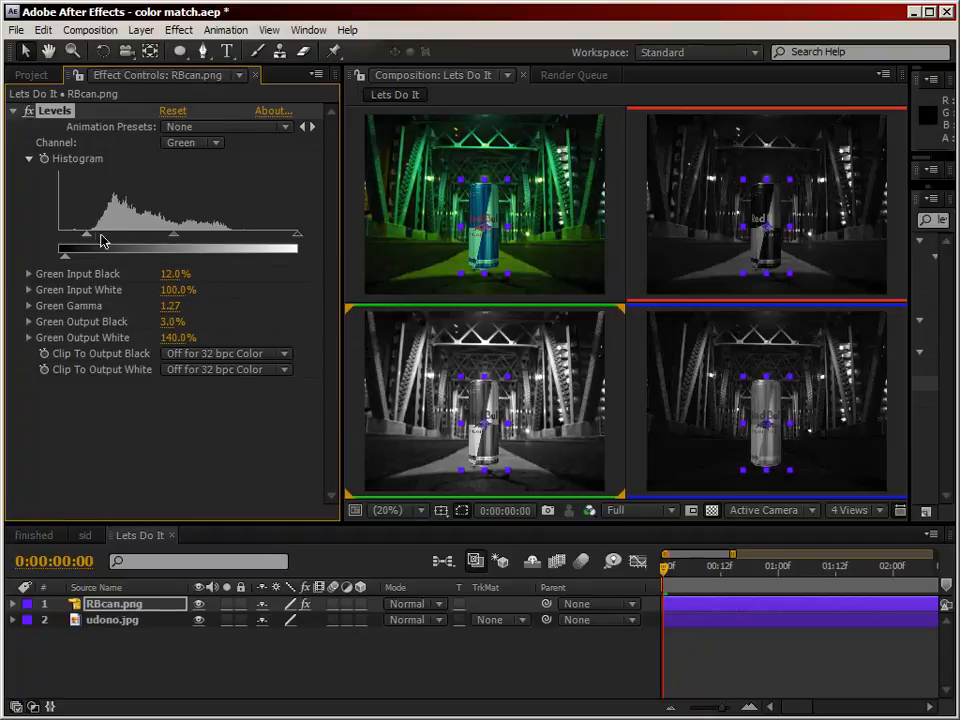
pyautogui.moveTo(89, 240); pyautogui.dragTo(97, 241)
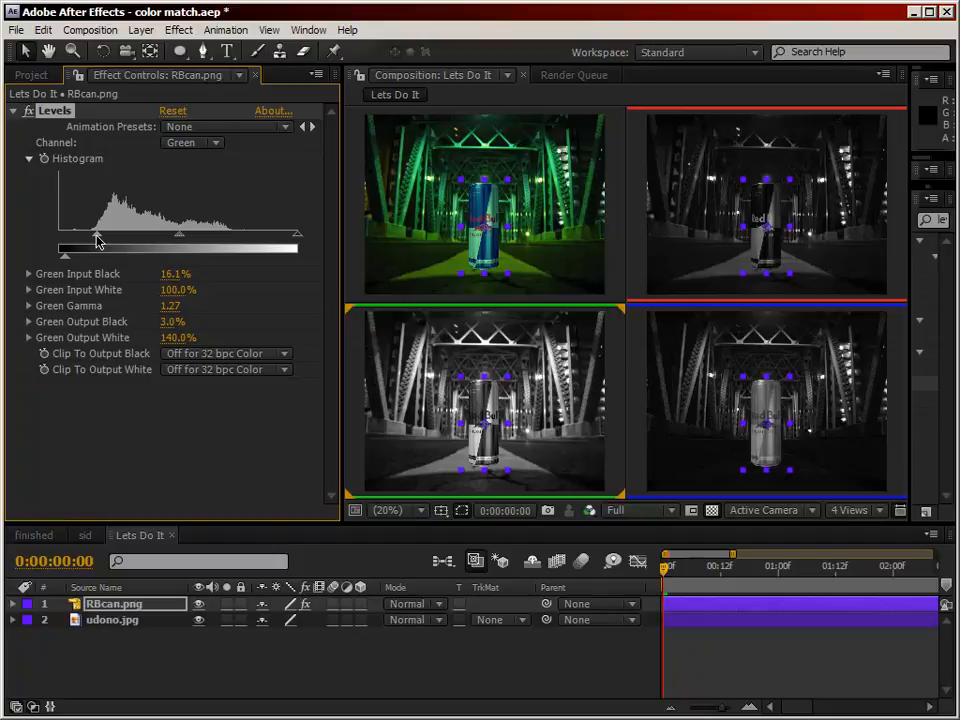
# Step: Switch the can's Levels to the Blue channel and set Blue Input Black to 21.6% and Blue Gamma to 0.73
pyautogui.click(640, 366)
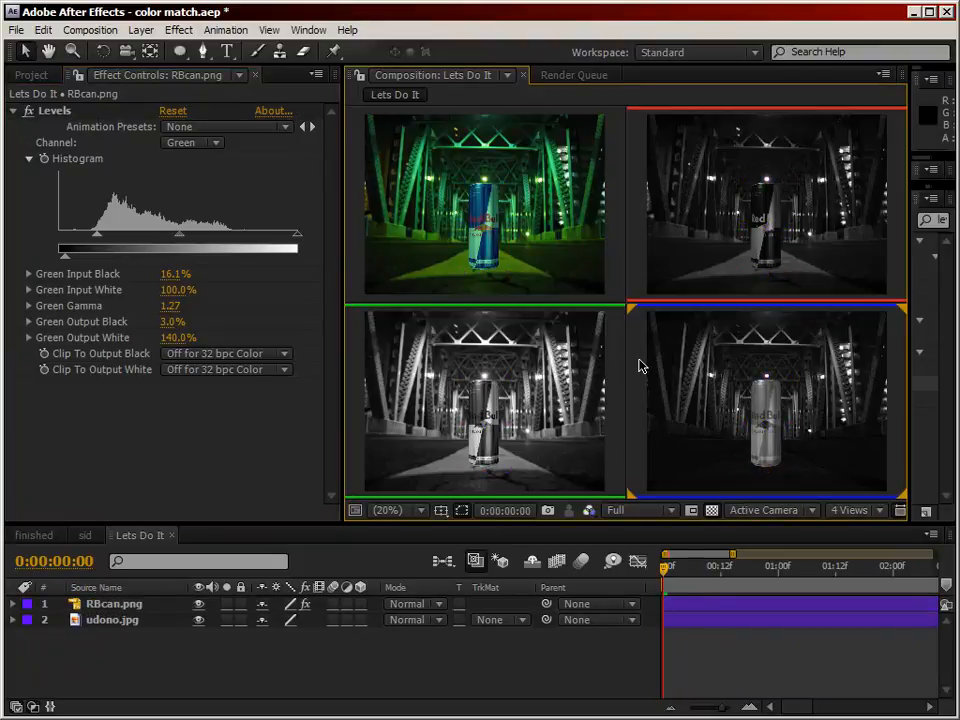
pyautogui.click(218, 146)
pyautogui.click(214, 157)
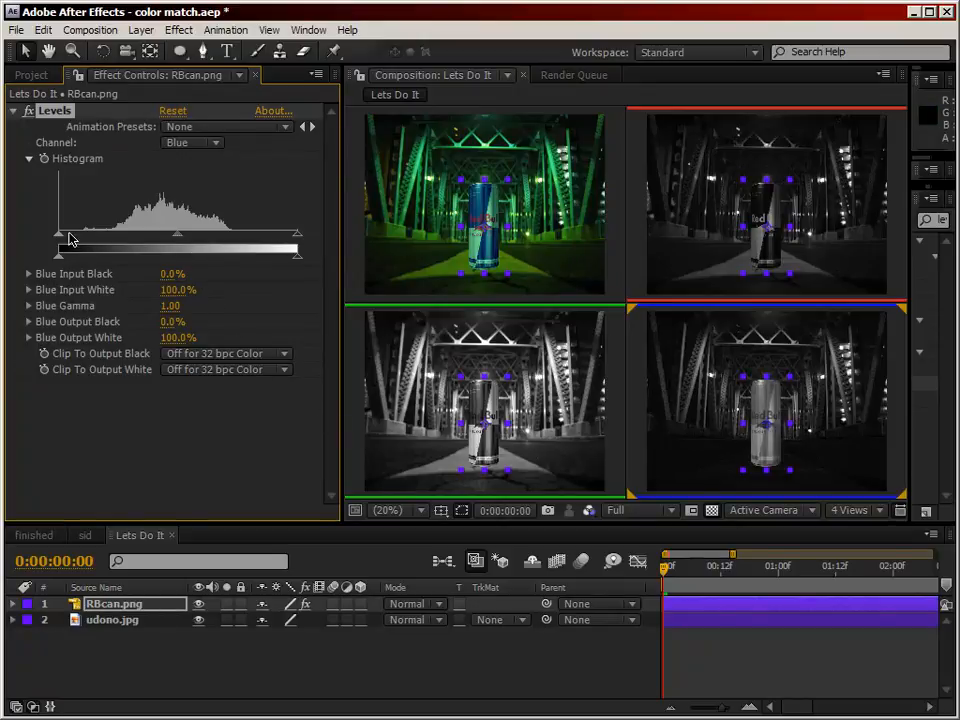
pyautogui.moveTo(60, 241); pyautogui.dragTo(110, 247)
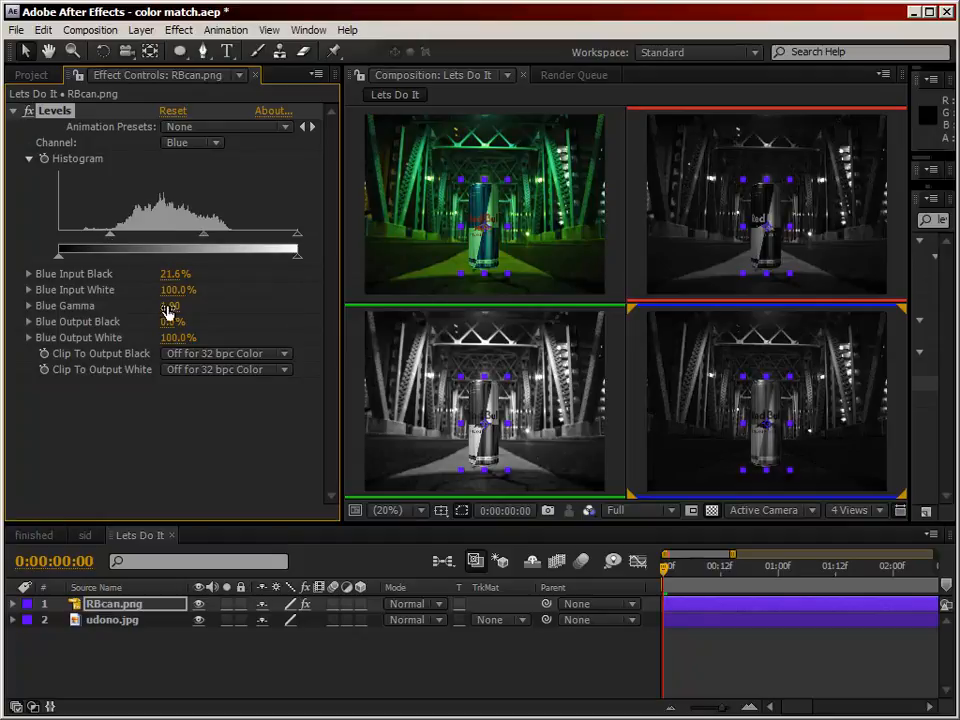
pyautogui.moveTo(205, 238); pyautogui.dragTo(220, 236)
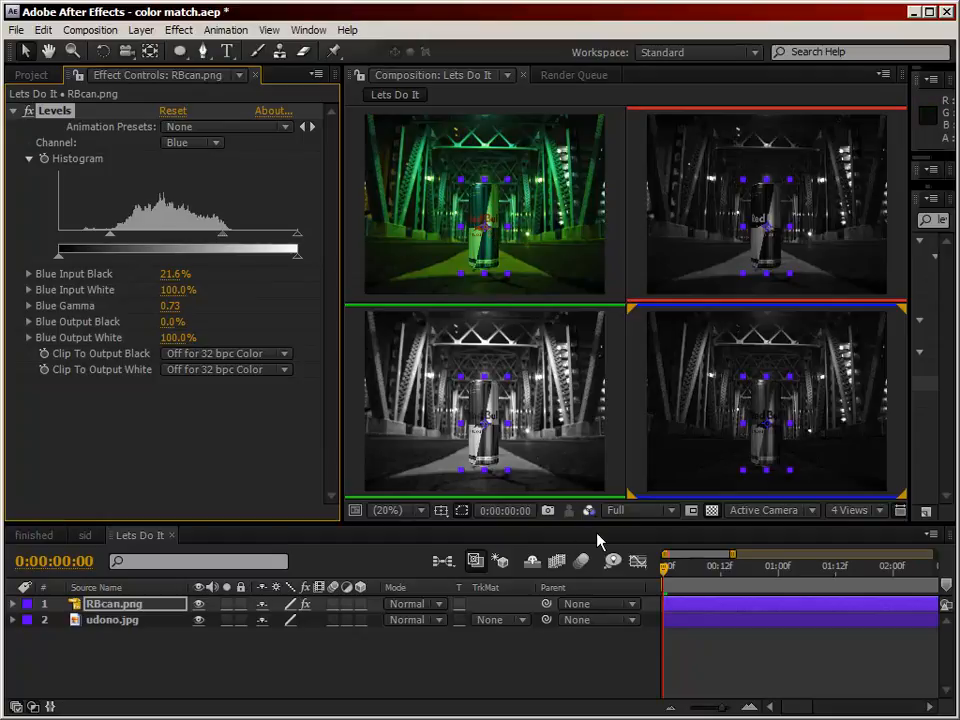
# Step: Show the composition in 1 View with the full RGB channels displayed
pyautogui.click(851, 511)
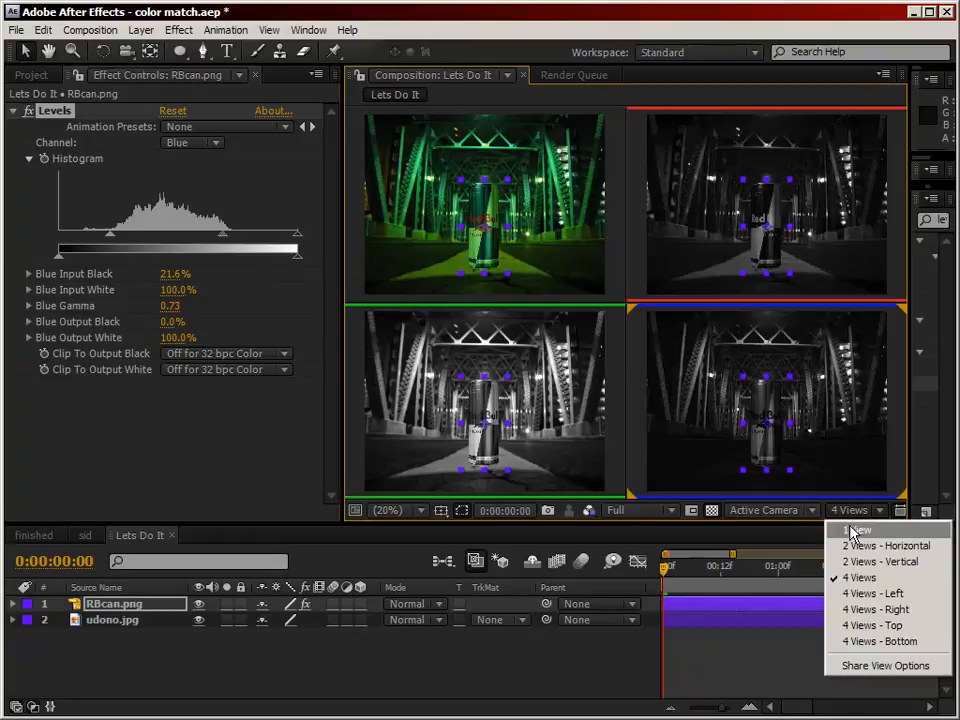
pyautogui.click(853, 528)
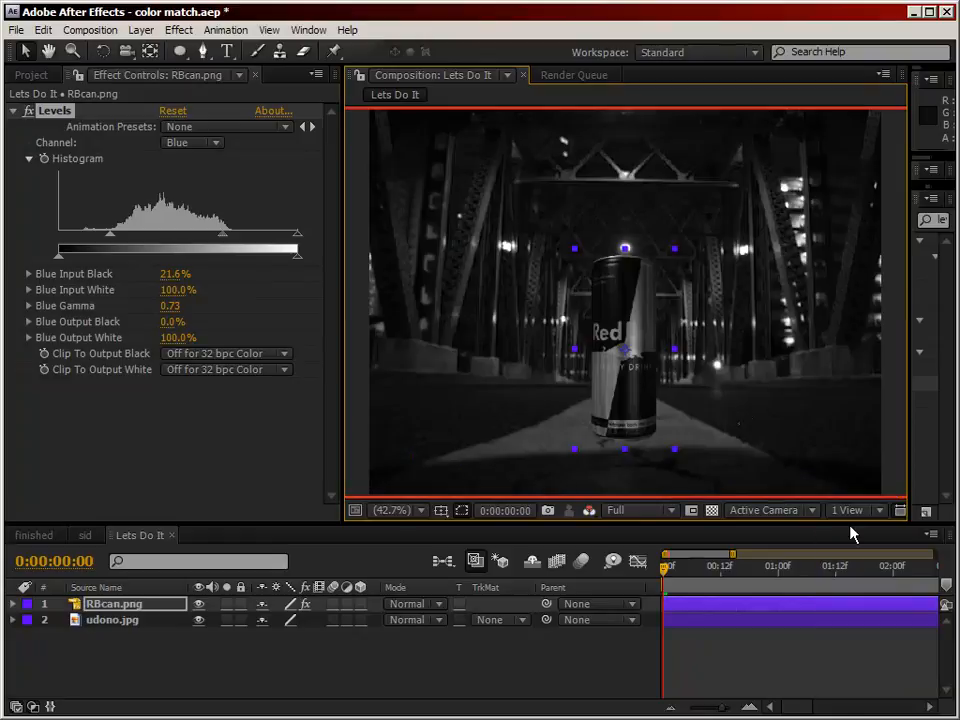
pyautogui.click(595, 511)
pyautogui.click(603, 528)
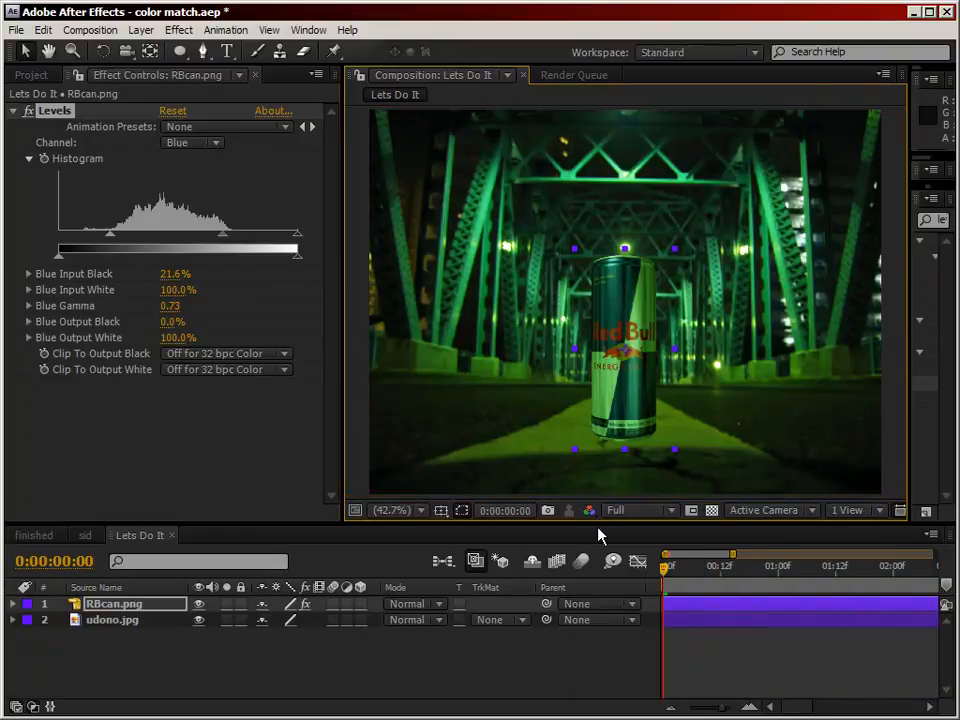
# Step: Scale the can down slightly and reposition it upright on the yellow road stripe
pyautogui.moveTo(626, 345); pyautogui.dragTo(621, 348)
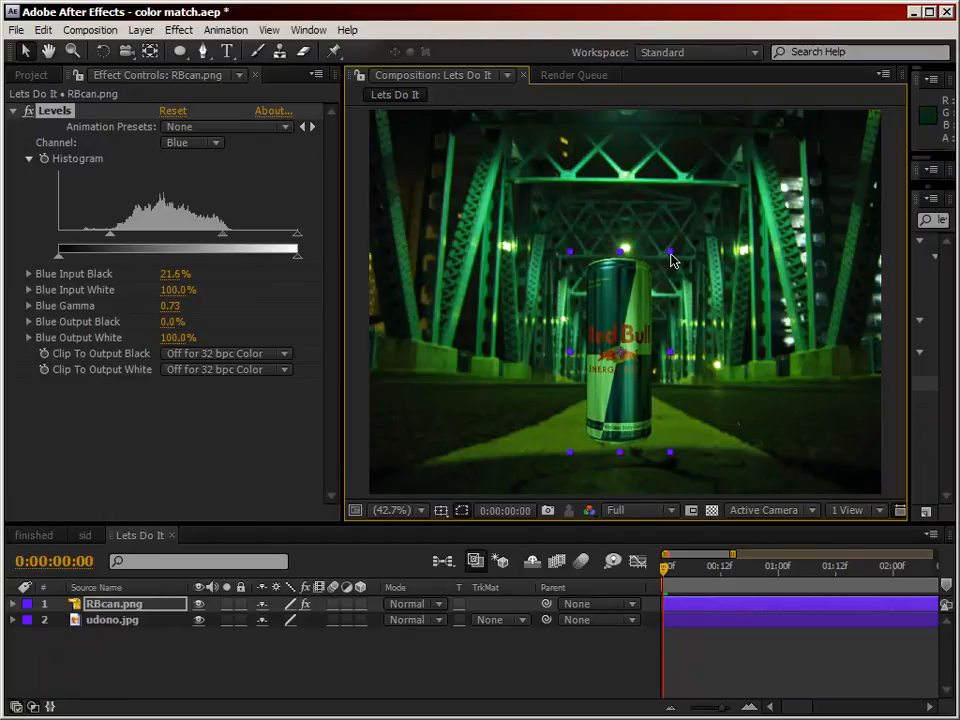
pyautogui.moveTo(671, 260); pyautogui.dragTo(624, 333)
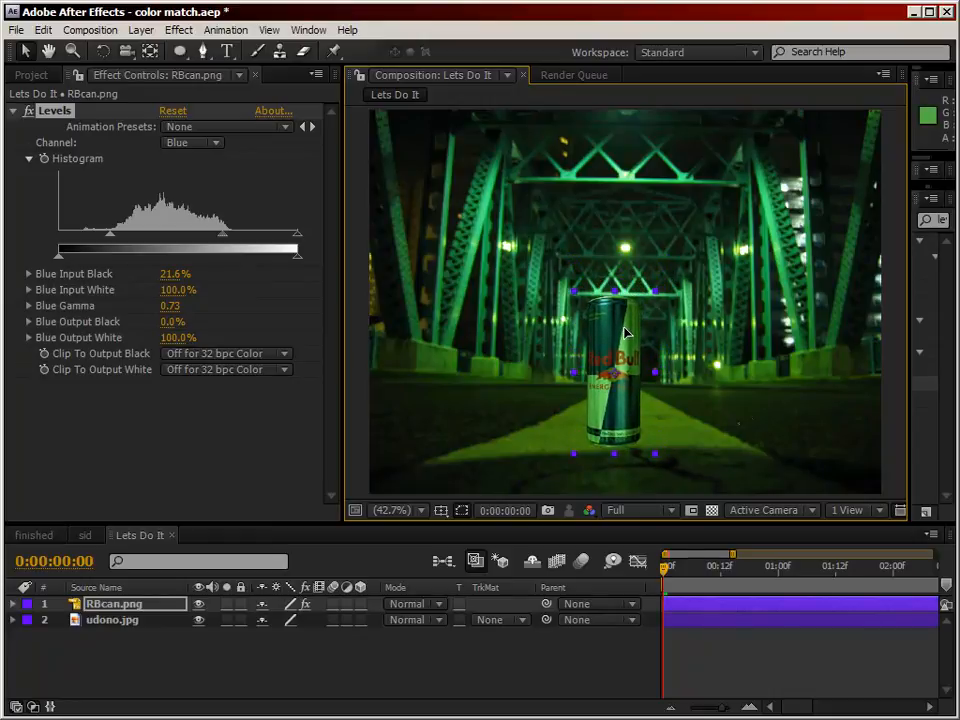
pyautogui.click(727, 673)
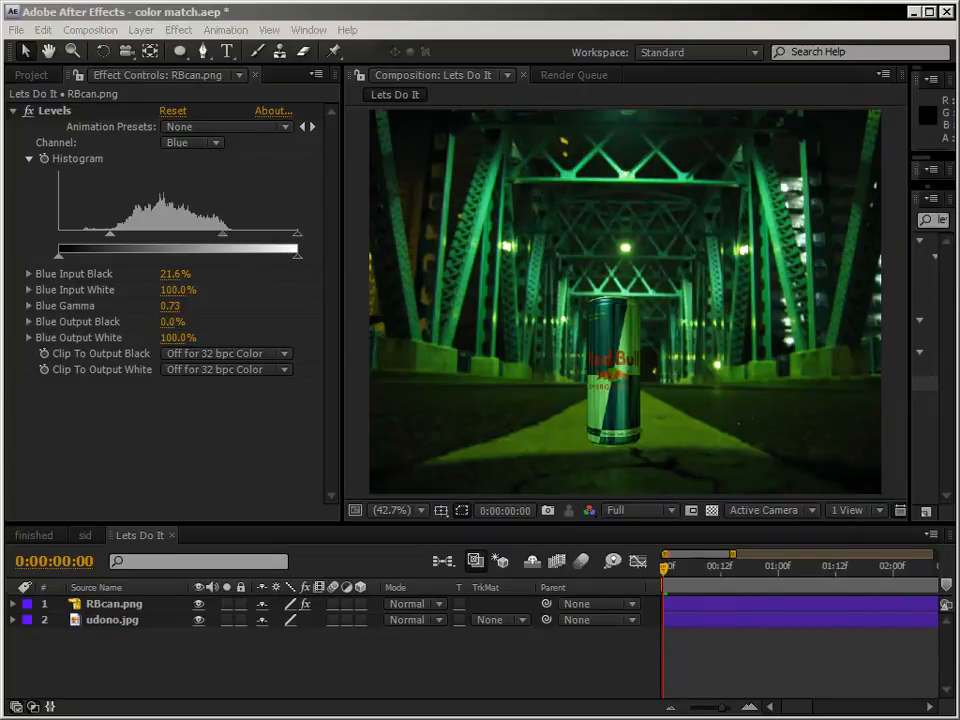
pyautogui.click(625, 325)
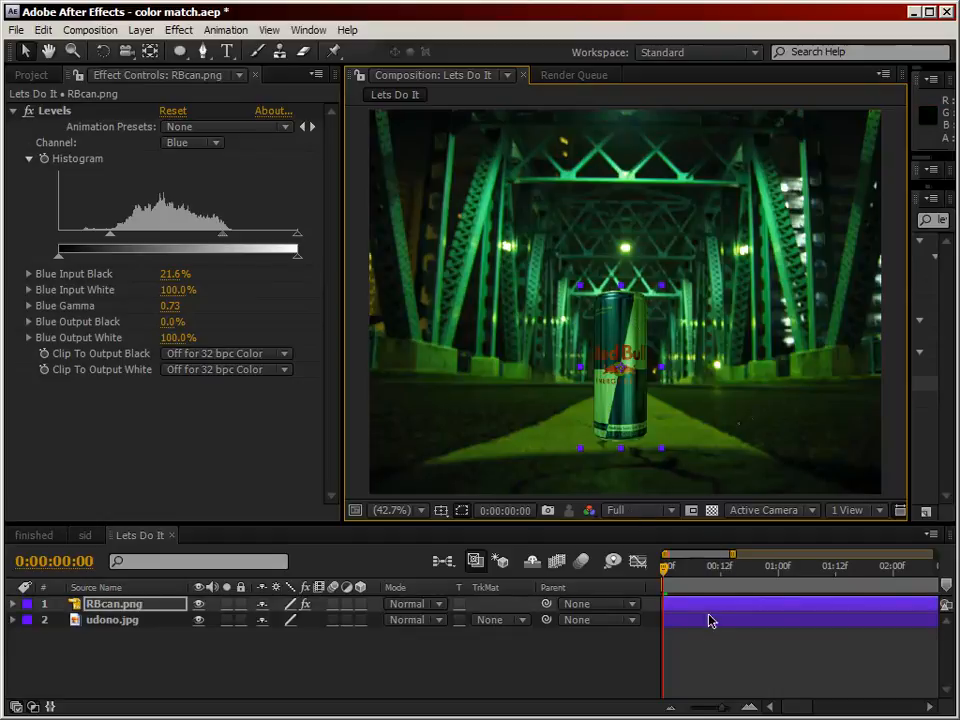
# Step: Create a black 1280 × 960 px solid layer in the Lets Do It composition
pyautogui.rightClick(705, 660)
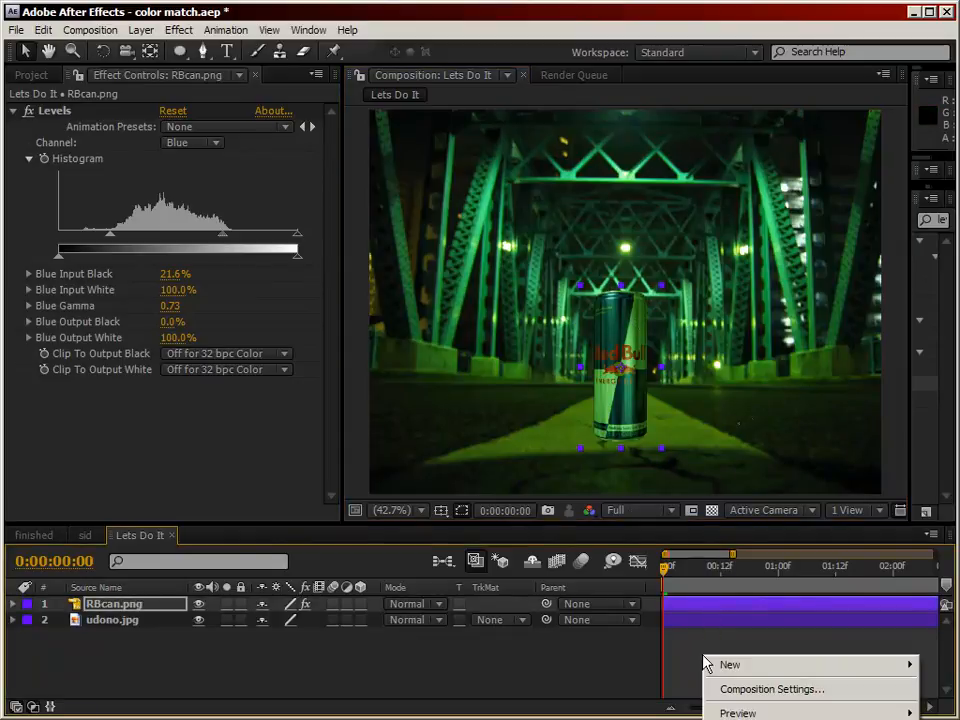
pyautogui.moveTo(888, 674)
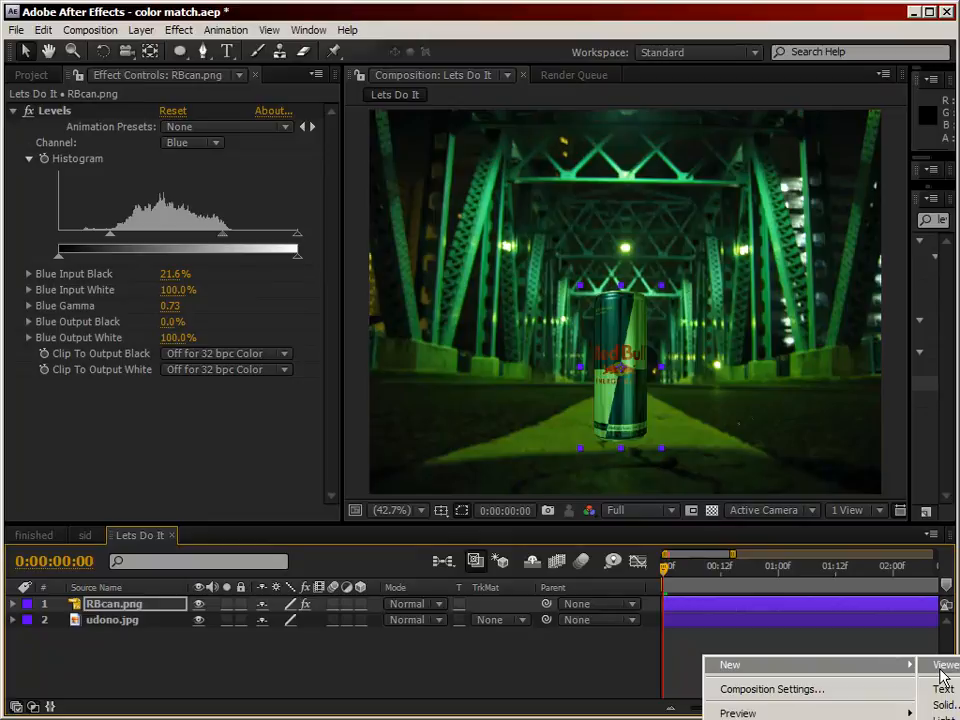
pyautogui.click(943, 705)
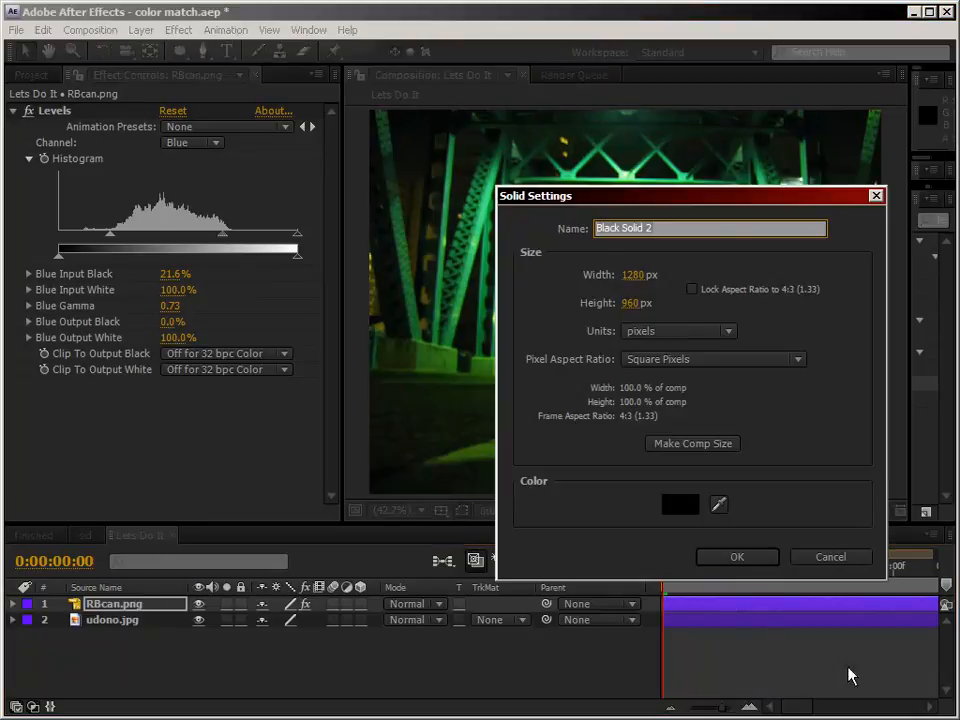
pyautogui.click(716, 558)
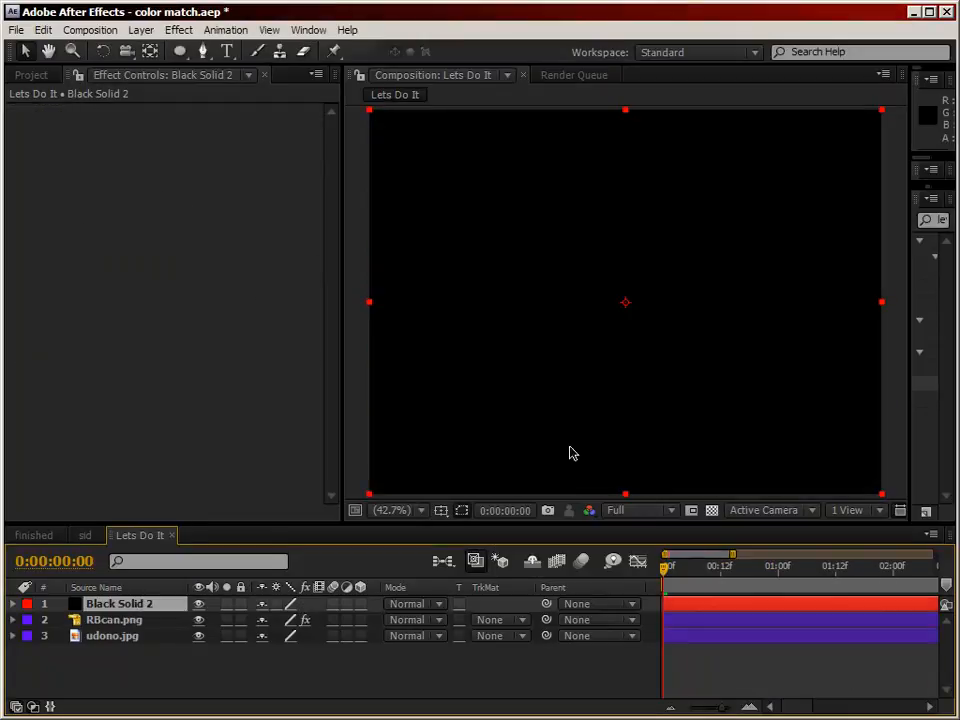
# Step: Add an elliptical mask to the black solid and shrink it to about the can's width over the can's base
pyautogui.doubleClick(180, 51)
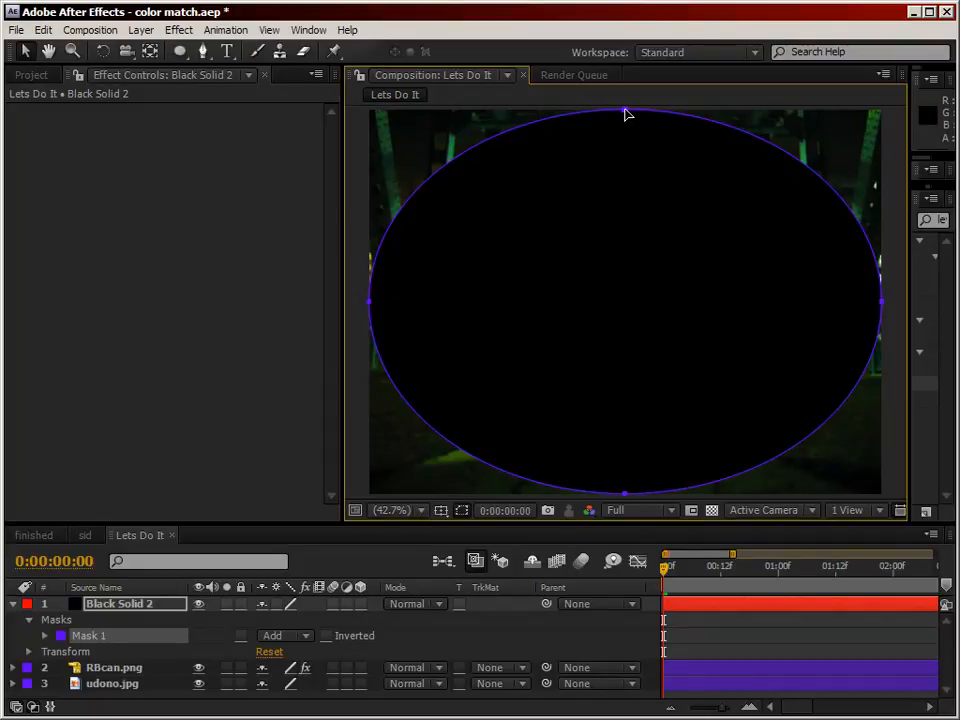
pyautogui.click(700, 118)
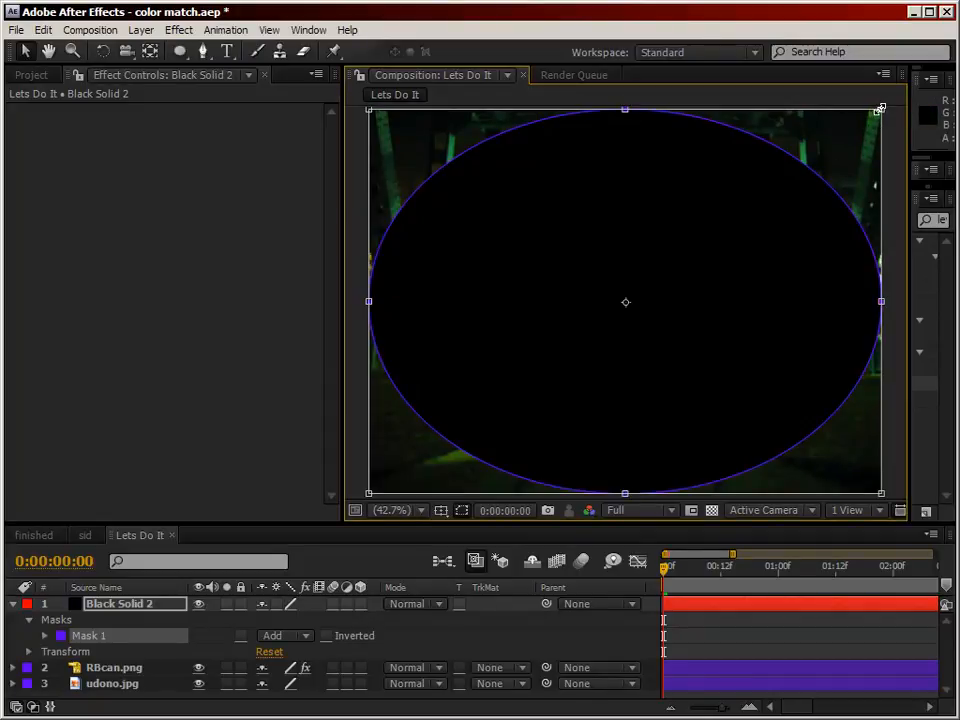
pyautogui.moveTo(879, 108); pyautogui.dragTo(467, 418)
pyautogui.moveTo(418, 456); pyautogui.dragTo(611, 437)
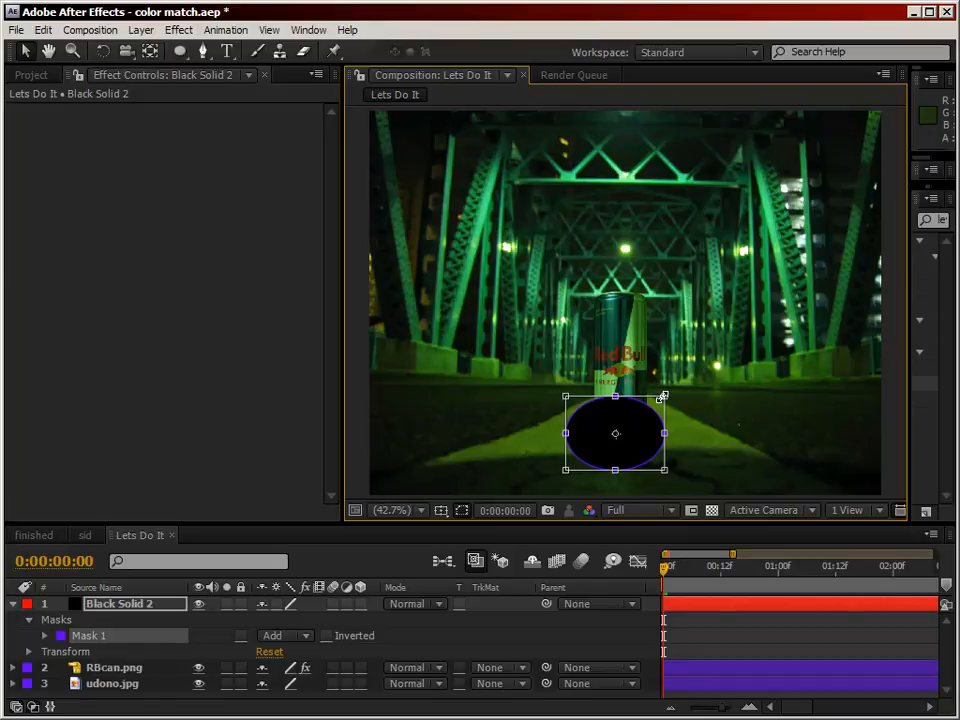
pyautogui.moveTo(663, 397); pyautogui.dragTo(630, 428)
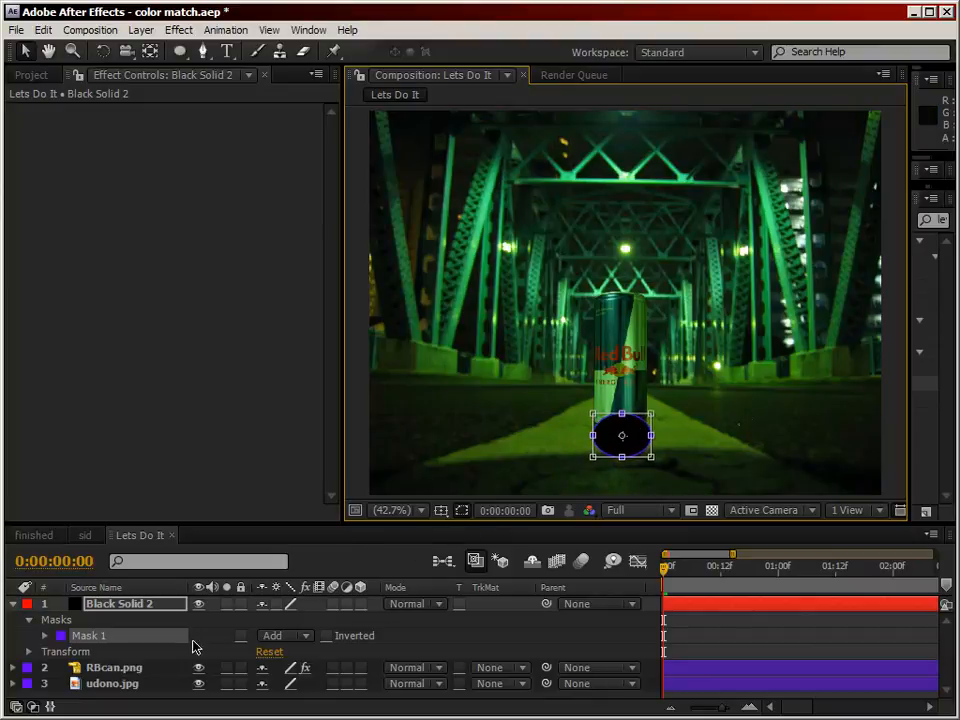
# Step: Place the black solid between the RBcan.png and udono.jpg layers and nudge it up under the can's base
pyautogui.moveTo(145, 605); pyautogui.dragTo(146, 677)
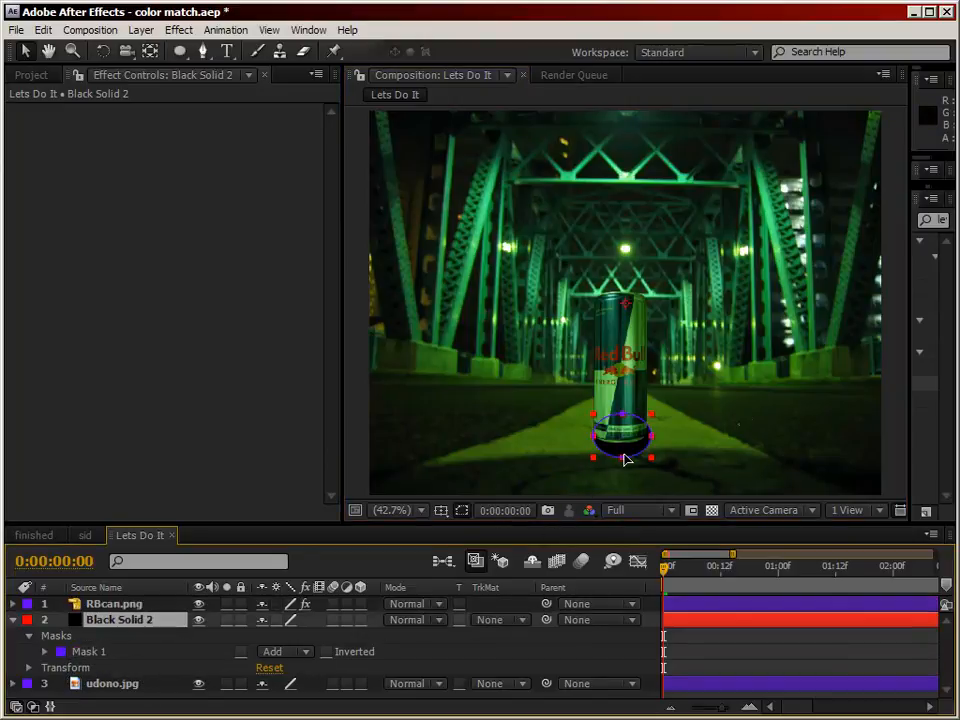
pyautogui.moveTo(624, 457); pyautogui.dragTo(623, 451)
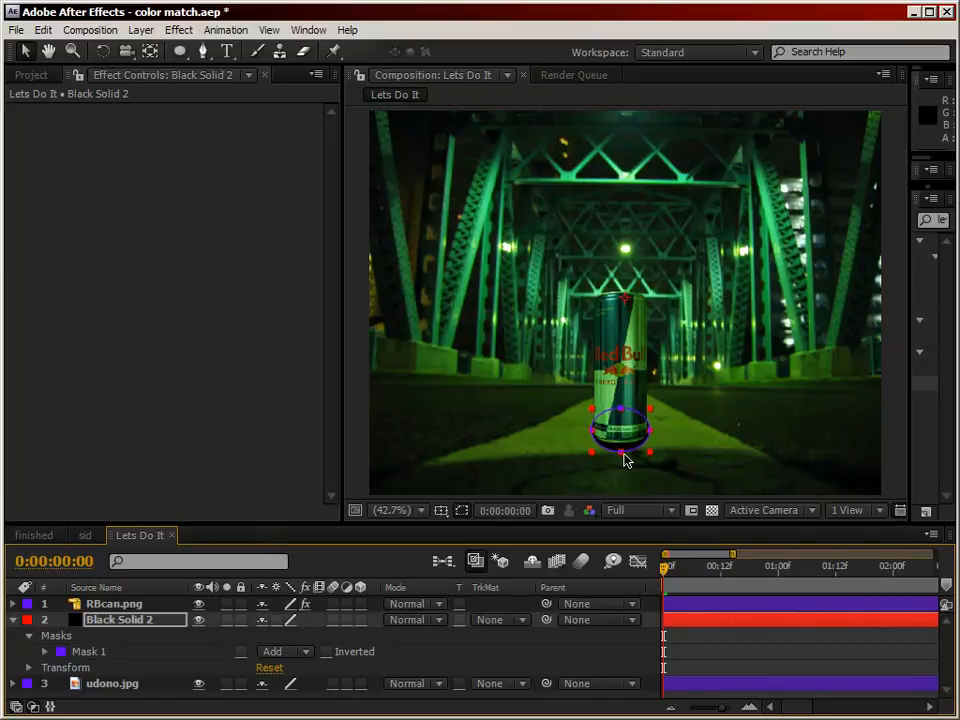
# Step: Soften the shadow solid's mask with a 20-pixel Mask Feather and a -2 pixel Mask Expansion
pyautogui.press('m')
pyautogui.press('m')
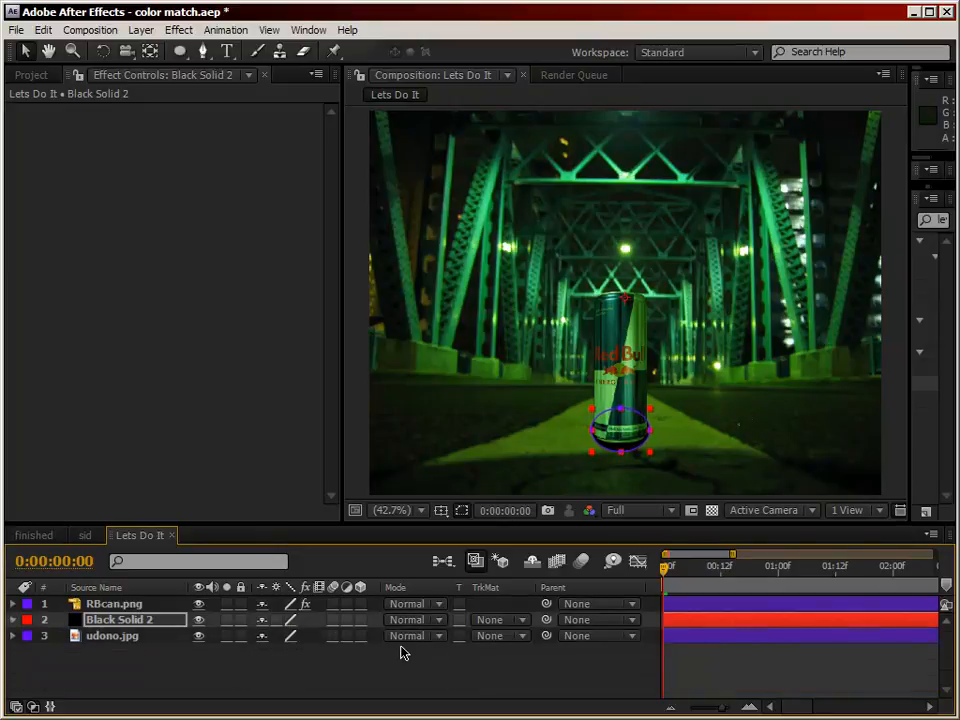
pyautogui.press('m')
pyautogui.press('m')
pyautogui.scroll(-2, 533, 665)
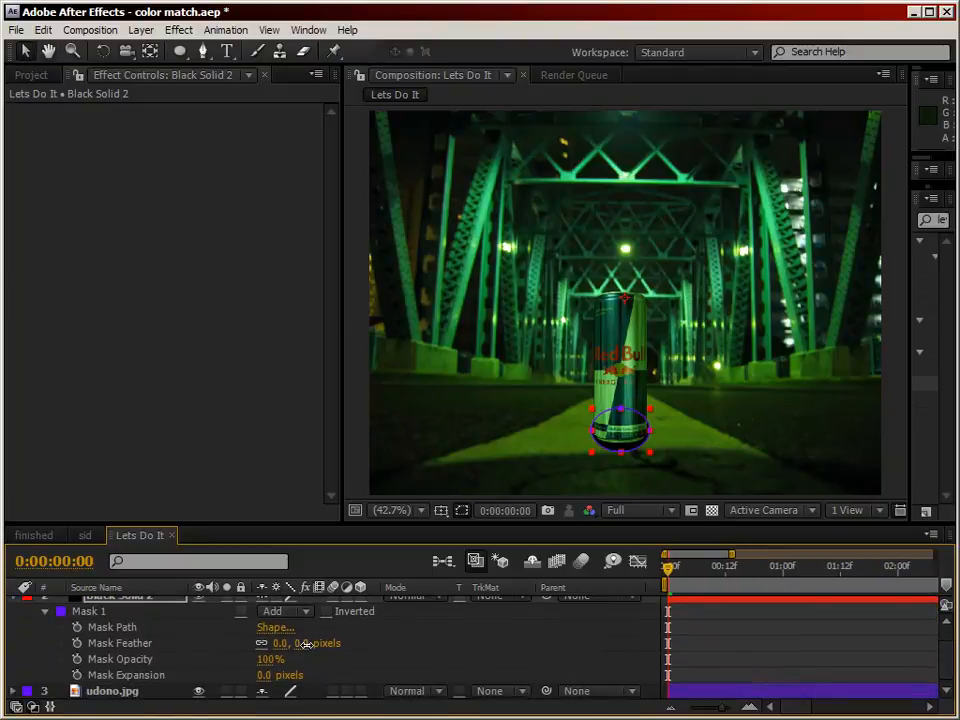
pyautogui.moveTo(305, 643); pyautogui.dragTo(318, 643)
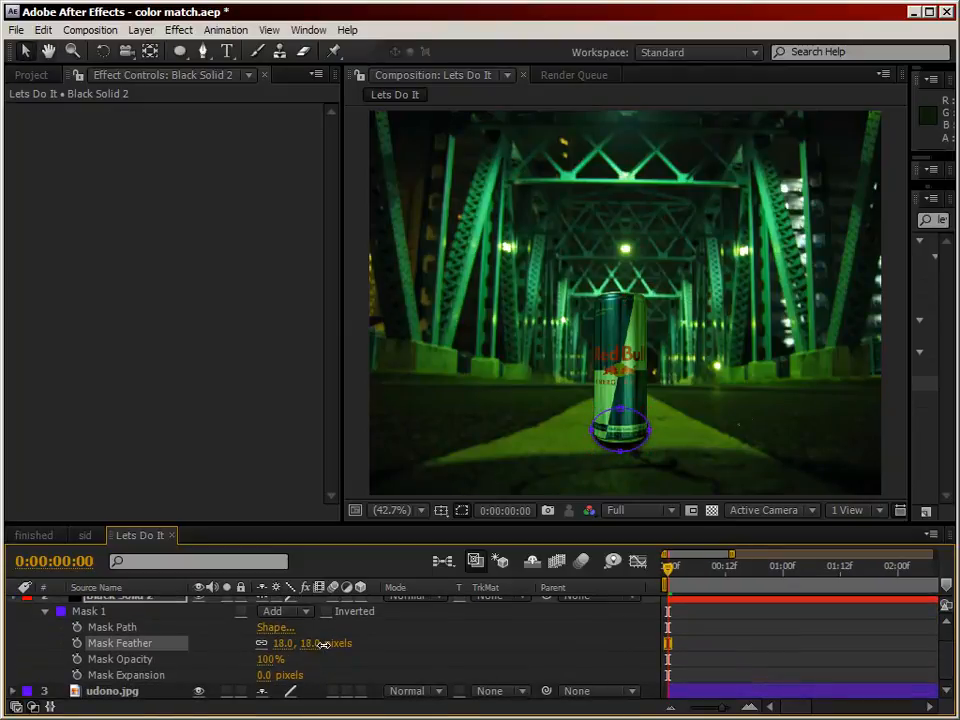
pyautogui.click(265, 676)
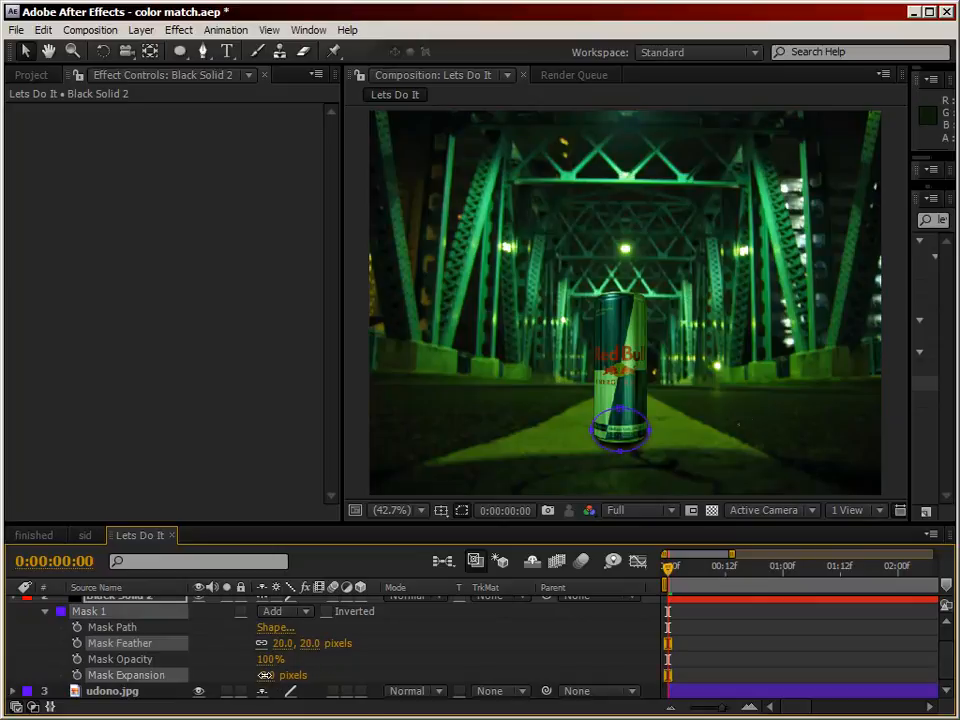
pyautogui.moveTo(265, 675); pyautogui.dragTo(262, 675)
pyautogui.click(687, 636)
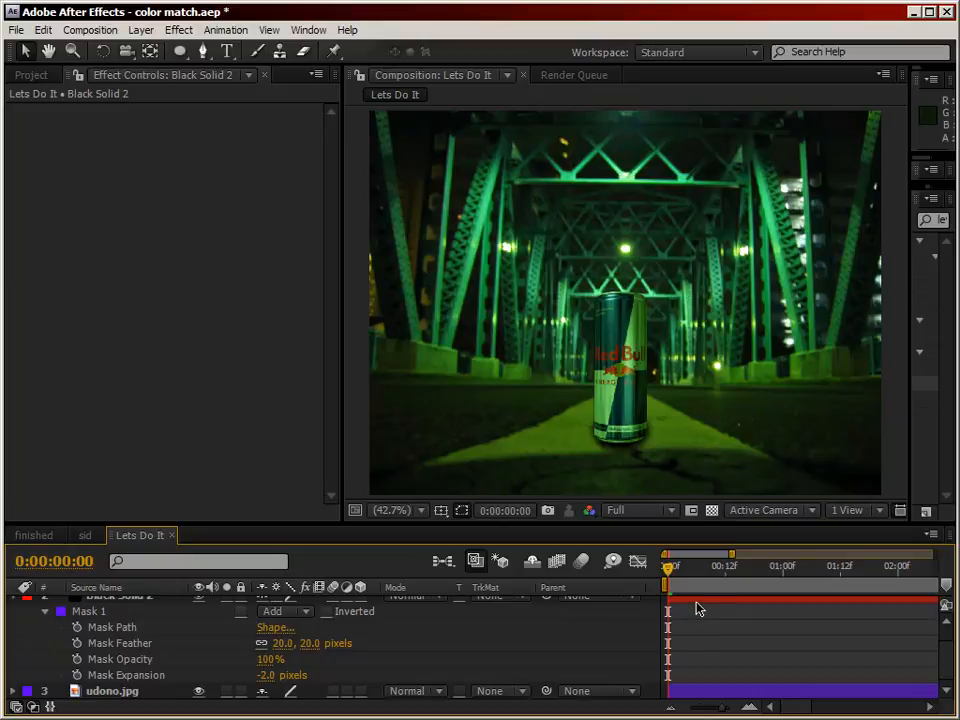
# Step: Collapse the black solid's mask properties and toggle the layer's visibility to compare the can with and without its contact shadow
pyautogui.click(694, 601)
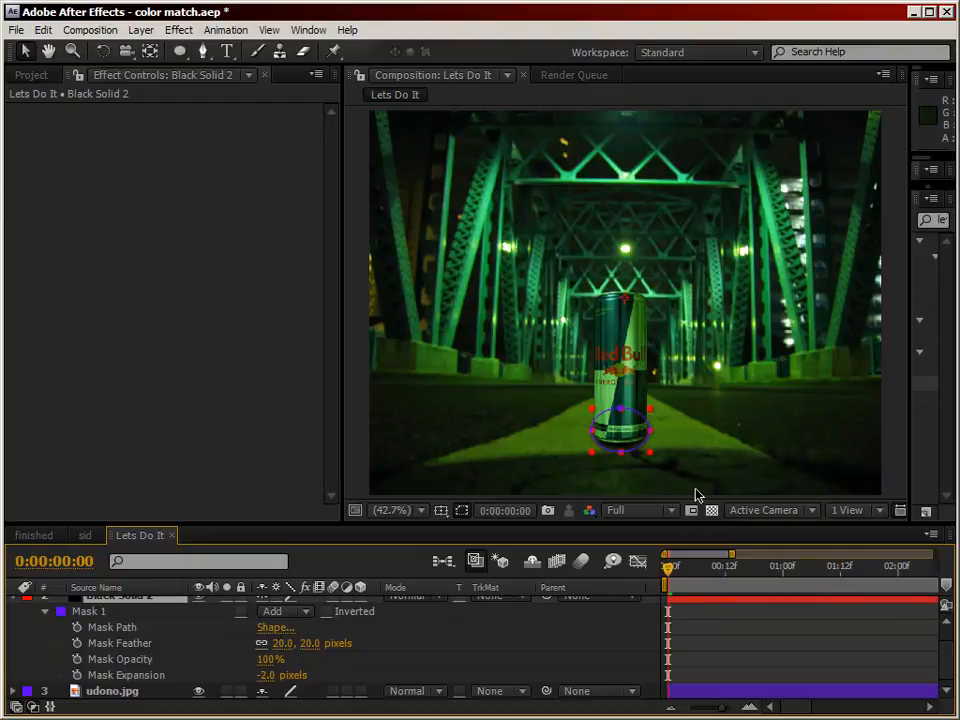
pyautogui.click(645, 435)
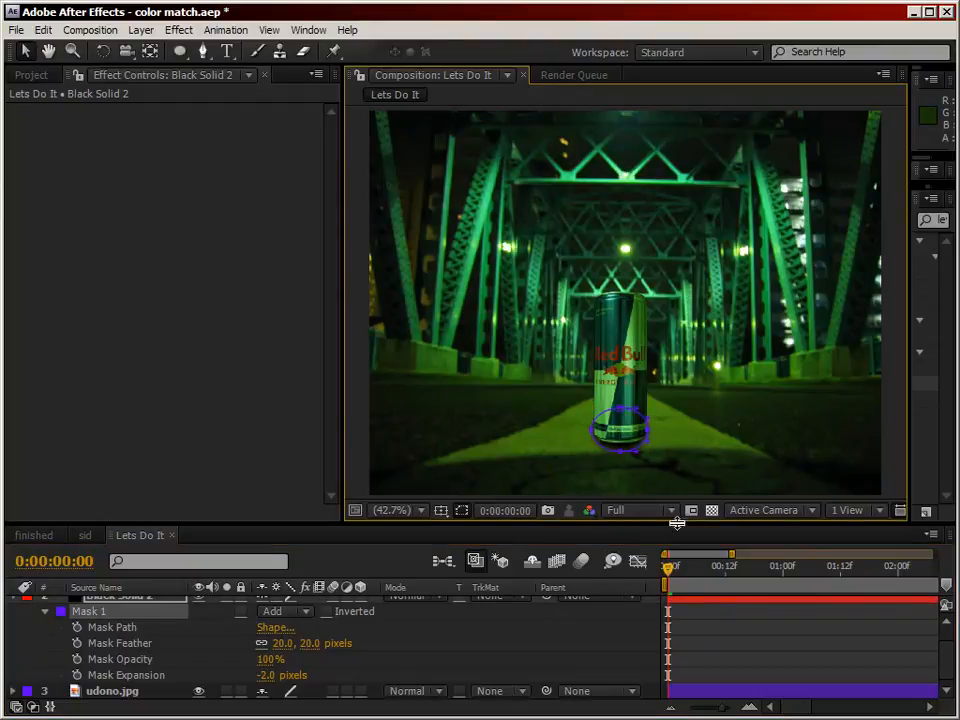
pyautogui.click(707, 620)
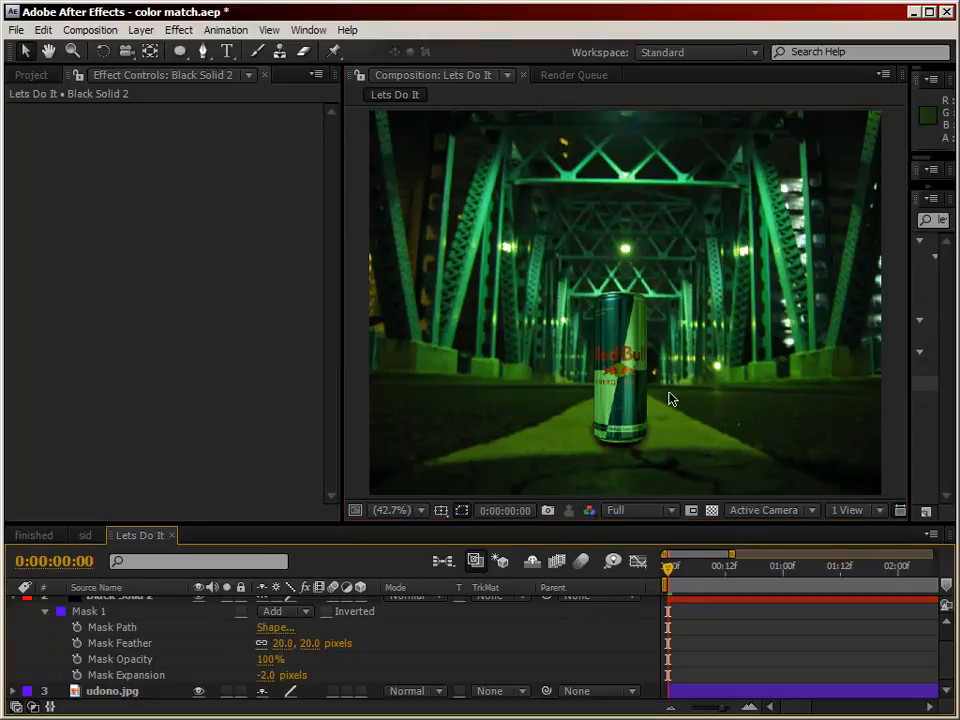
pyautogui.press('h')
pyautogui.scroll(1, 136, 640)
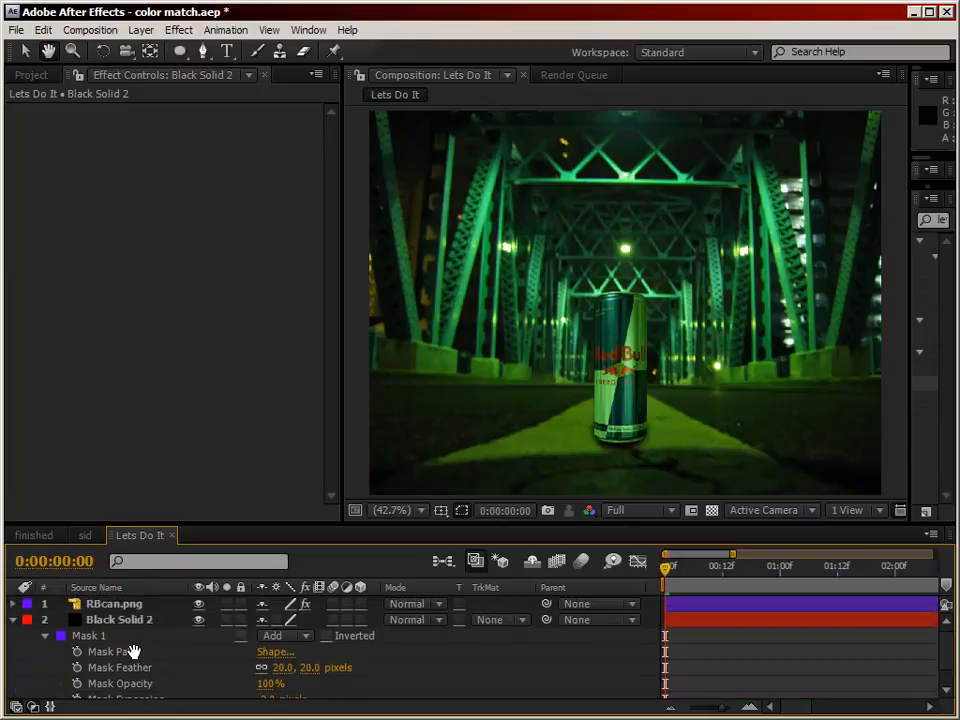
pyautogui.press('v')
pyautogui.click(17, 620)
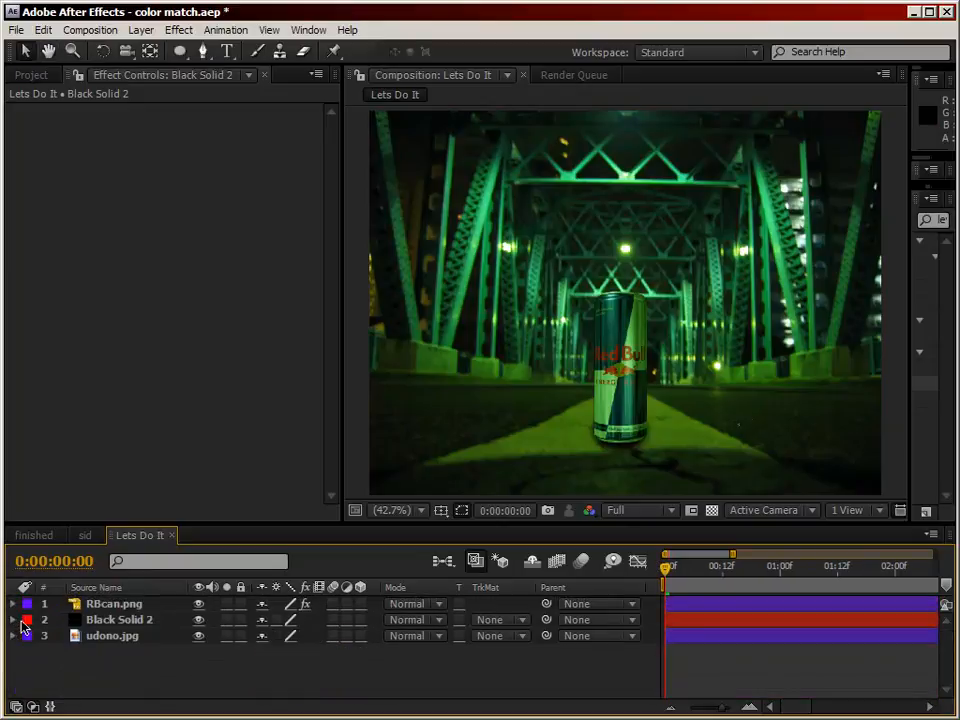
pyautogui.click(198, 621)
pyautogui.click(198, 621)
pyautogui.click(198, 621)
pyautogui.click(198, 621)
# Step: Create an adjustment layer and place it between the black shadow solid and the udono.jpg layer
pyautogui.rightClick(735, 672)
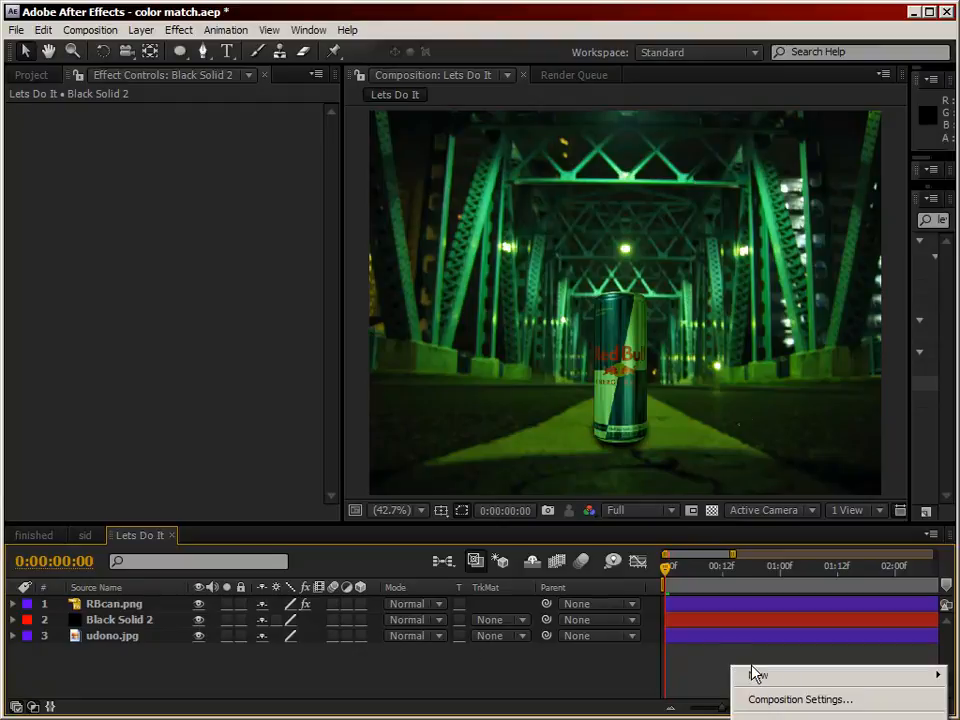
pyautogui.moveTo(759, 680)
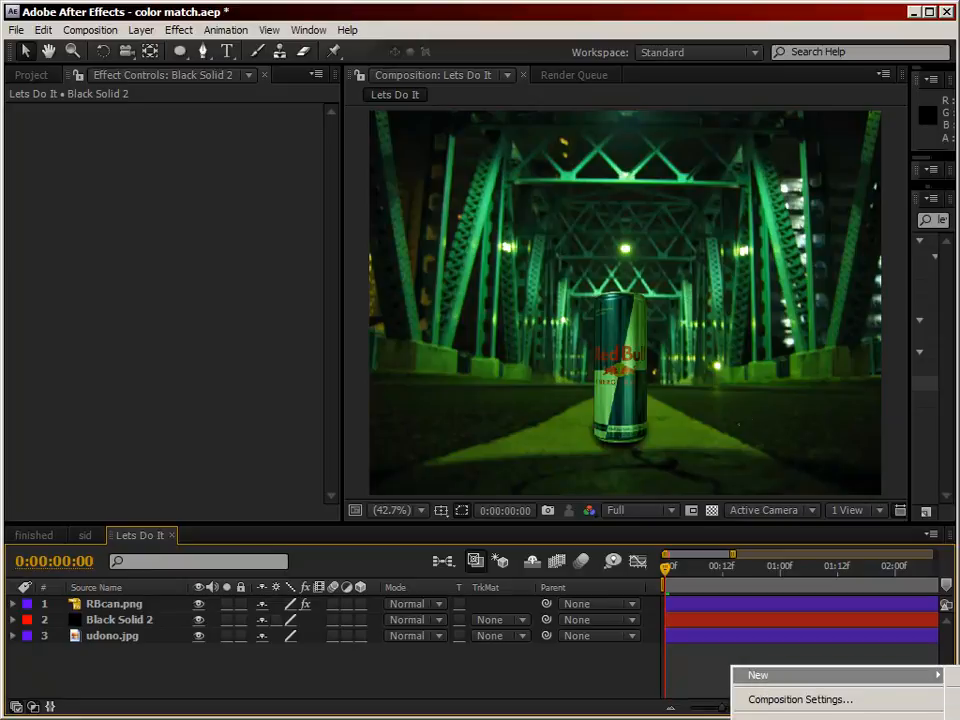
pyautogui.hotkey('ctrl', 'alt', 'y')
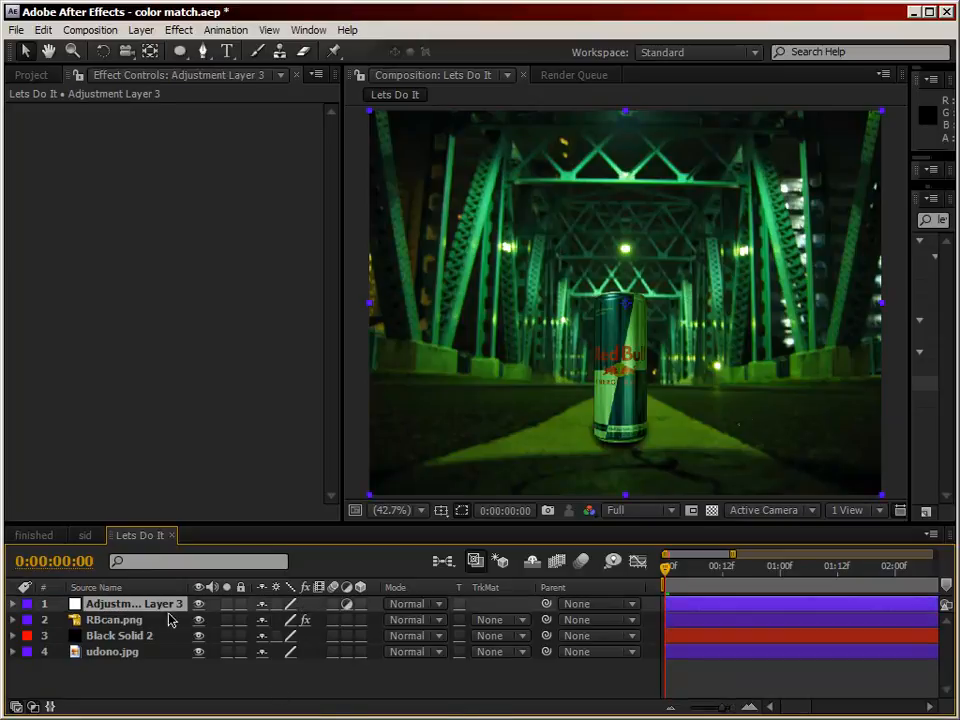
pyautogui.moveTo(175, 608); pyautogui.dragTo(171, 643)
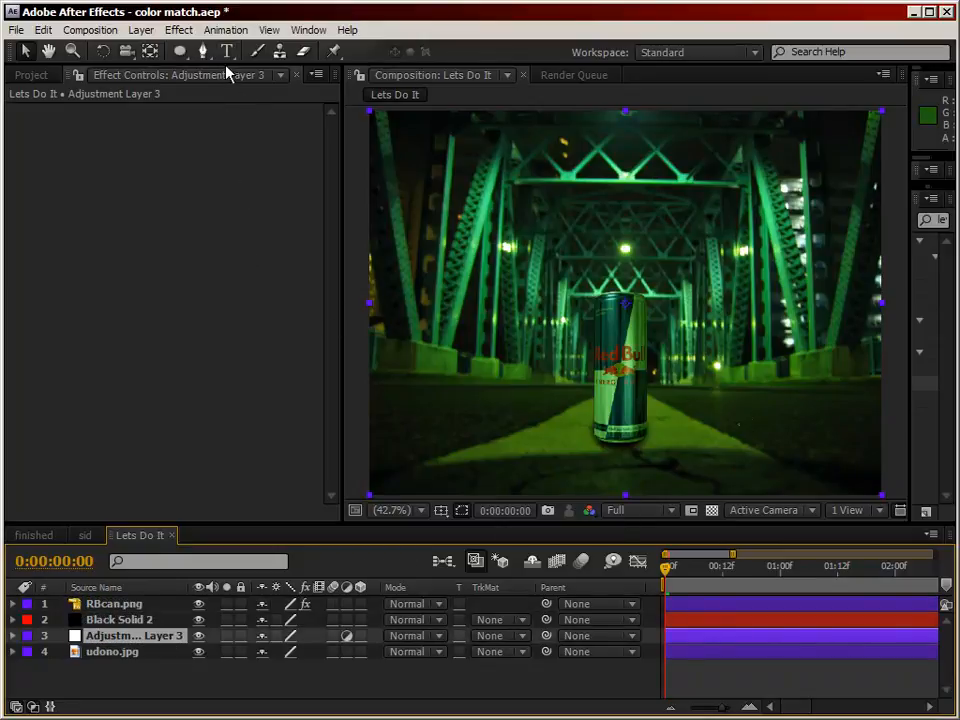
# Step: Draw a rounded triangular Pen mask on the adjustment layer over the road in front of the can, with its peak just below the base
pyautogui.click(203, 52)
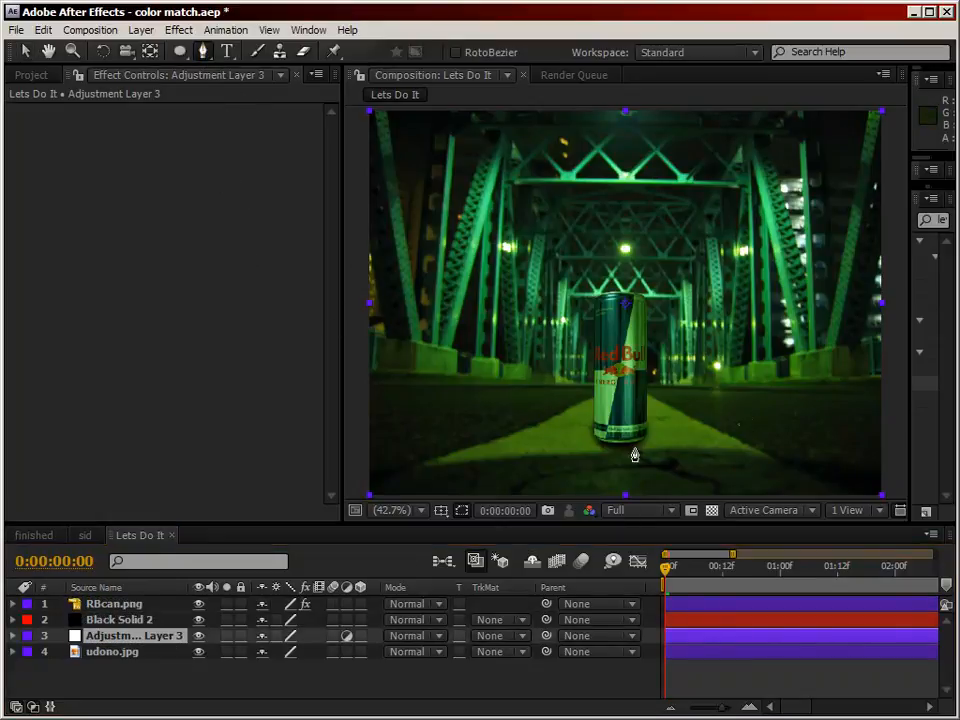
pyautogui.moveTo(628, 455); pyautogui.dragTo(608, 454)
pyautogui.click(570, 489)
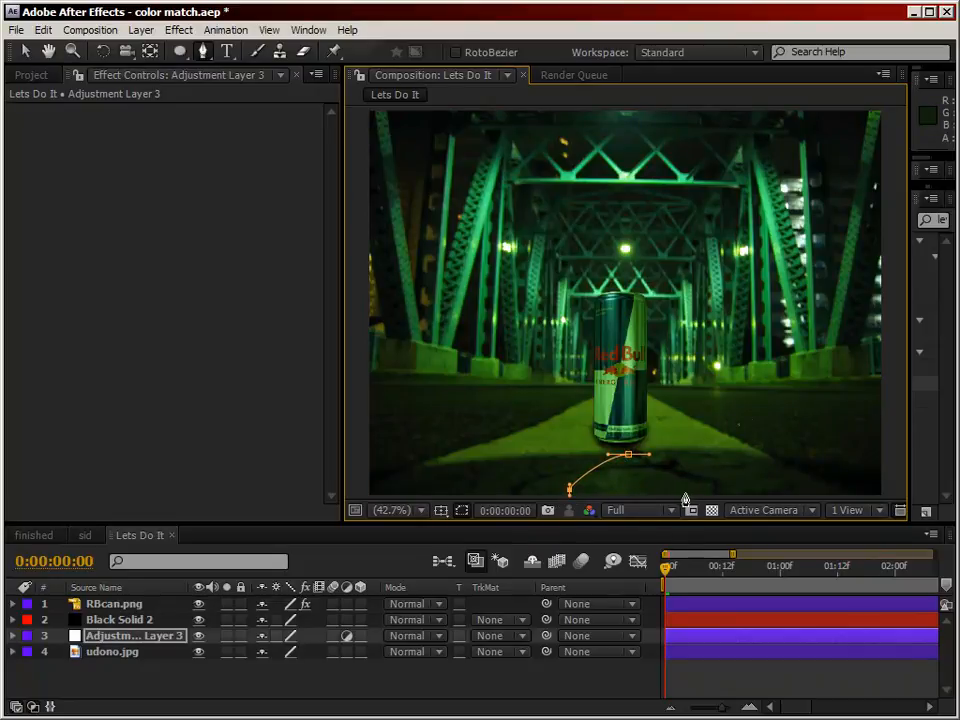
pyautogui.click(682, 496)
pyautogui.click(630, 460)
pyautogui.press('v')
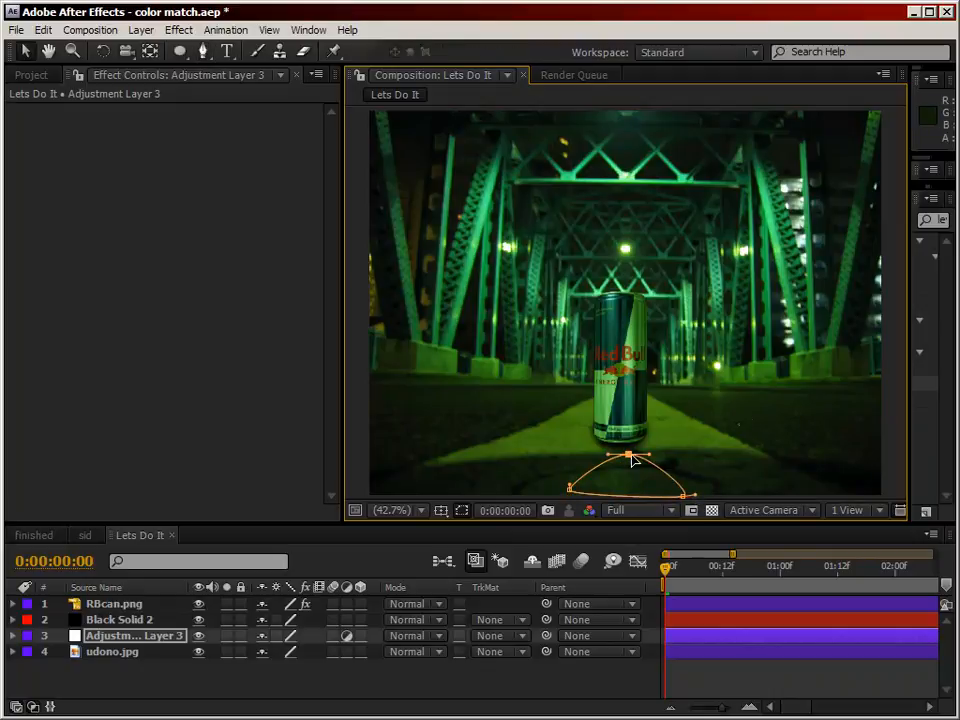
pyautogui.moveTo(628, 455); pyautogui.dragTo(621, 451)
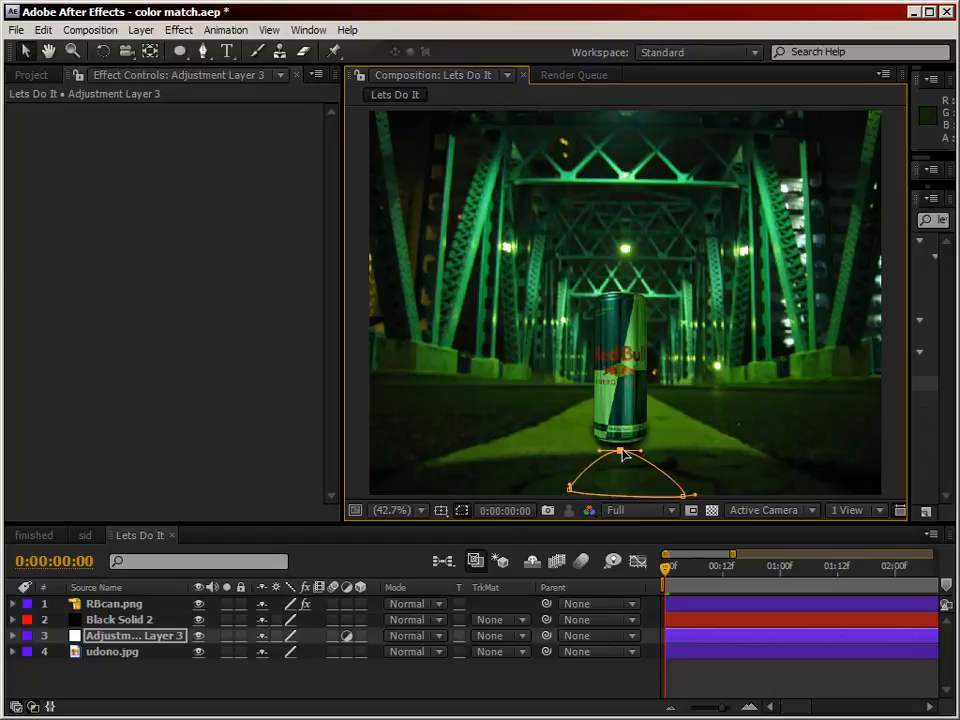
pyautogui.moveTo(569, 488); pyautogui.dragTo(564, 494)
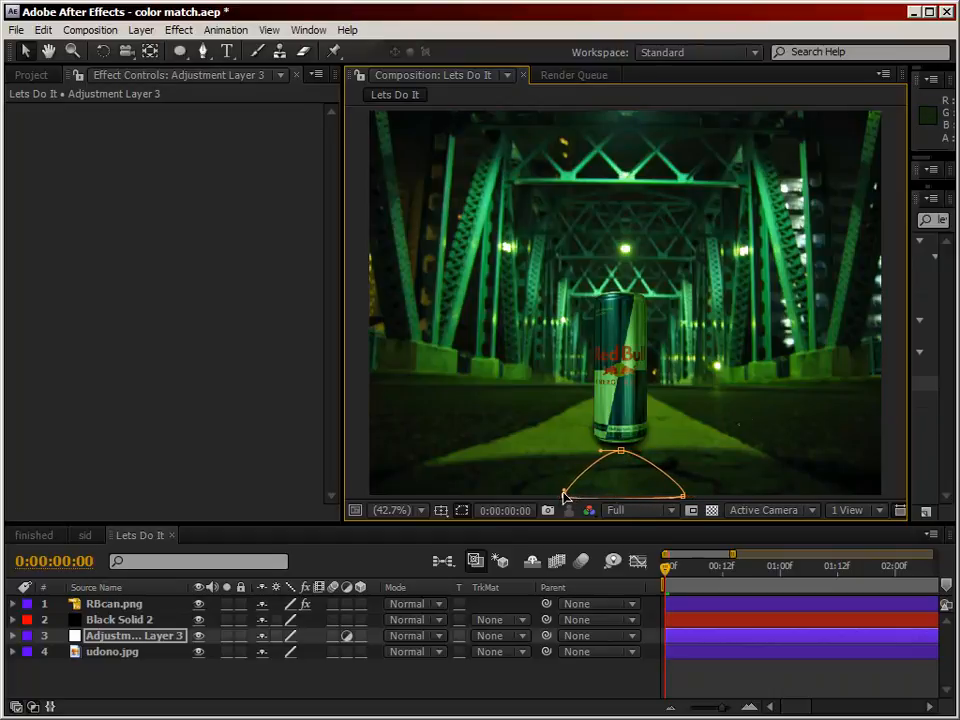
# Step: Apply the Levels effect to the masked adjustment layer and raise its RGB Gamma to 1.25
pyautogui.moveTo(911, 407); pyautogui.dragTo(214, 281)
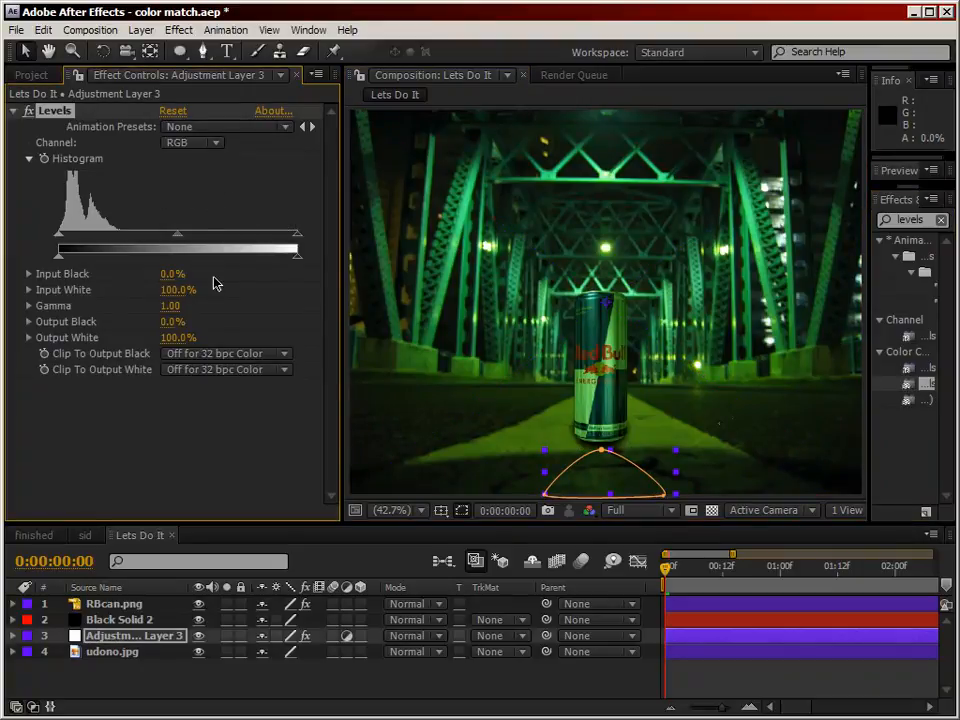
pyautogui.moveTo(181, 242); pyautogui.dragTo(162, 238)
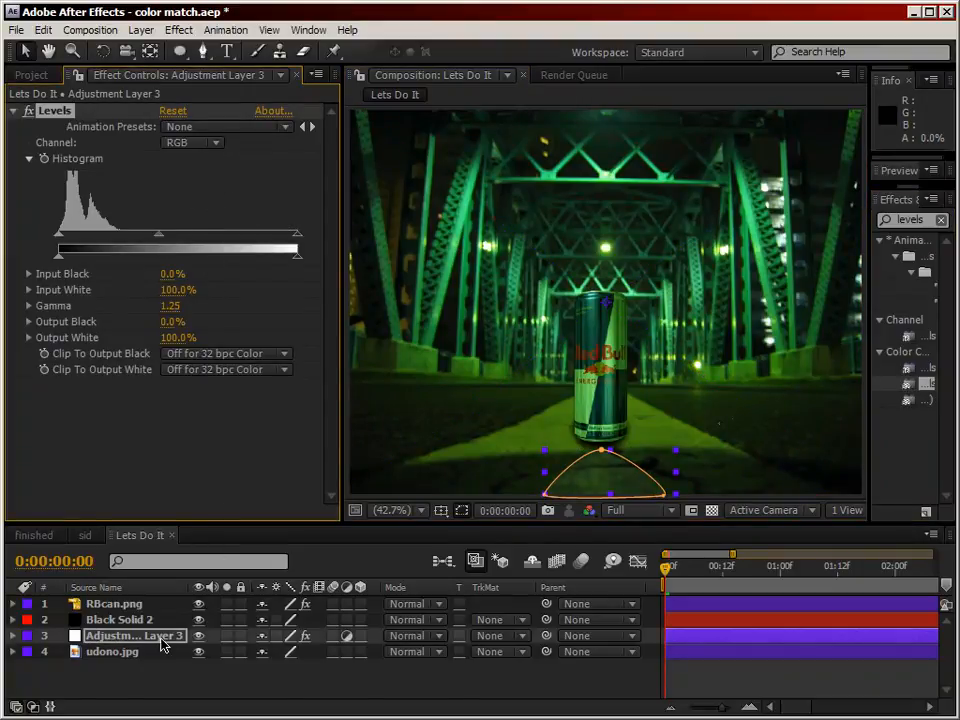
# Step: Set the adjustment layer's Mask Feather to 92 pixels, collapse its properties and deselect the layer
pyautogui.press('m')
pyautogui.press('m')
pyautogui.moveTo(281, 684); pyautogui.dragTo(377, 675)
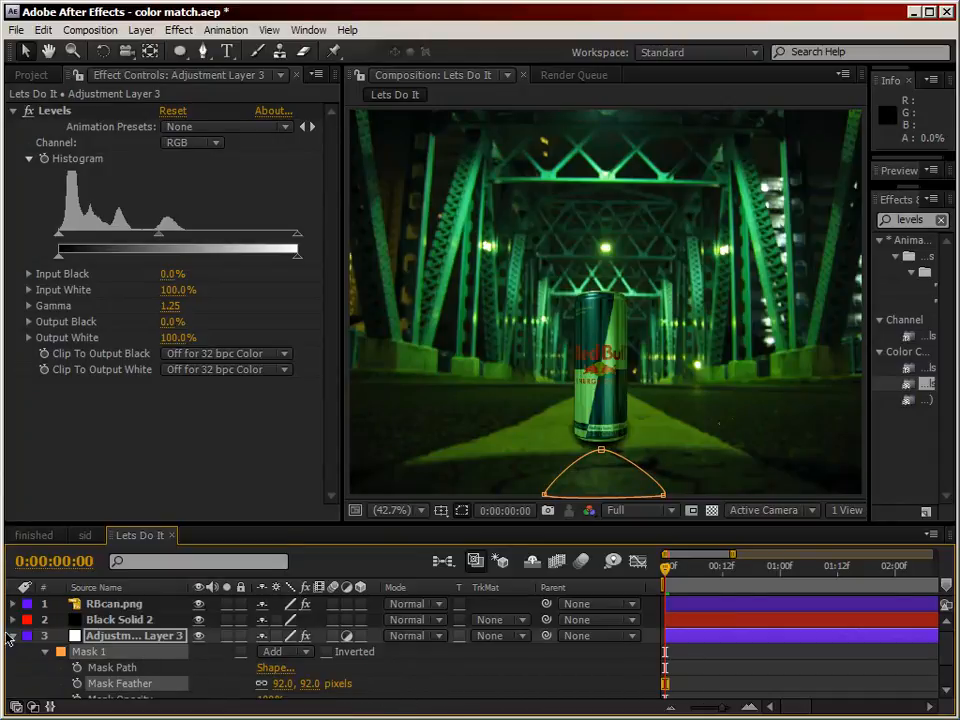
pyautogui.click(12, 641)
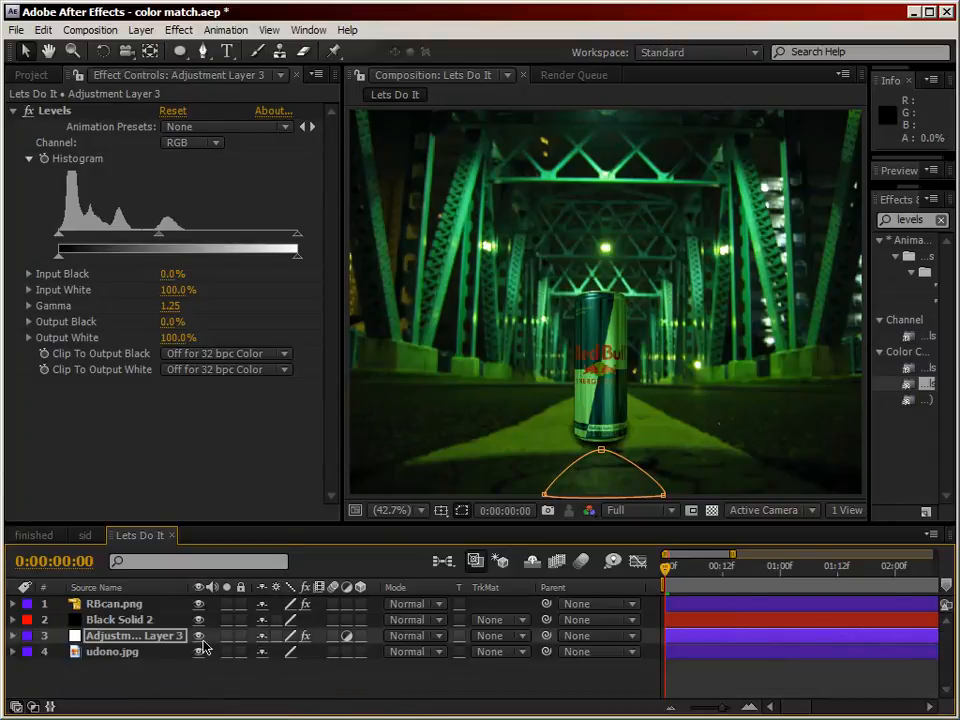
pyautogui.click(283, 686)
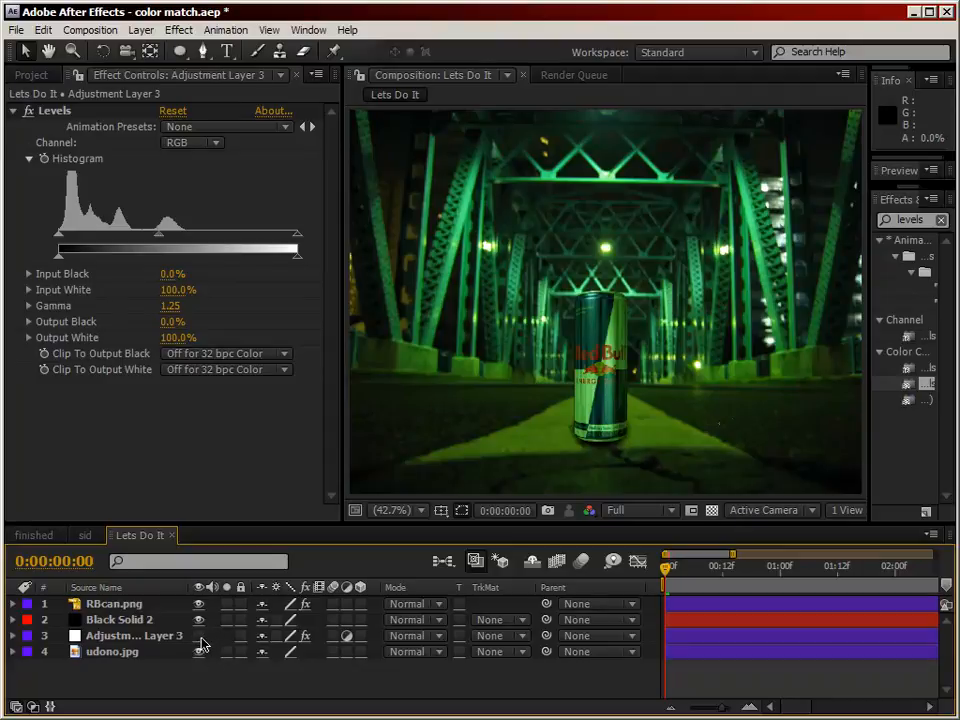